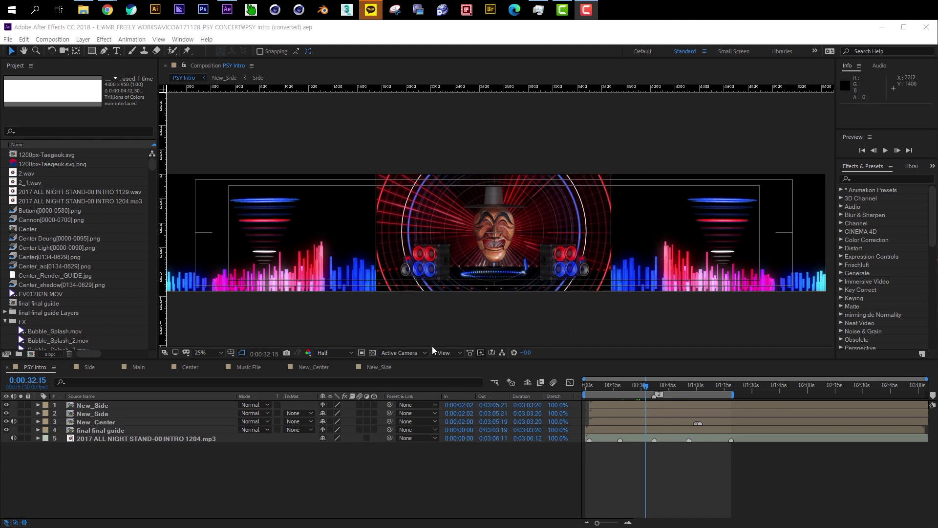
Set the PSY Intro work area and pre-render it to PSY Intro_1.mov
{"action": "left_click", "coordinate": [272, 51]}
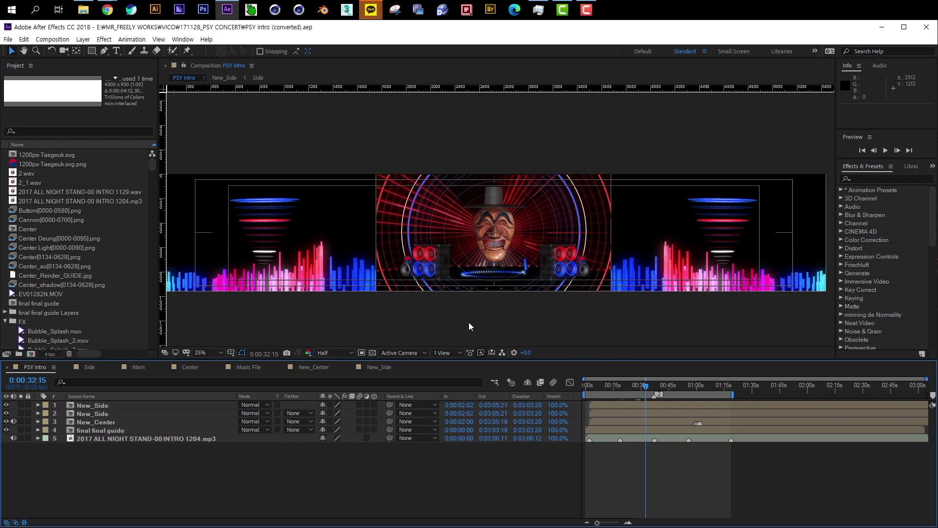
{"action": "left_click", "coordinate": [622, 390]}
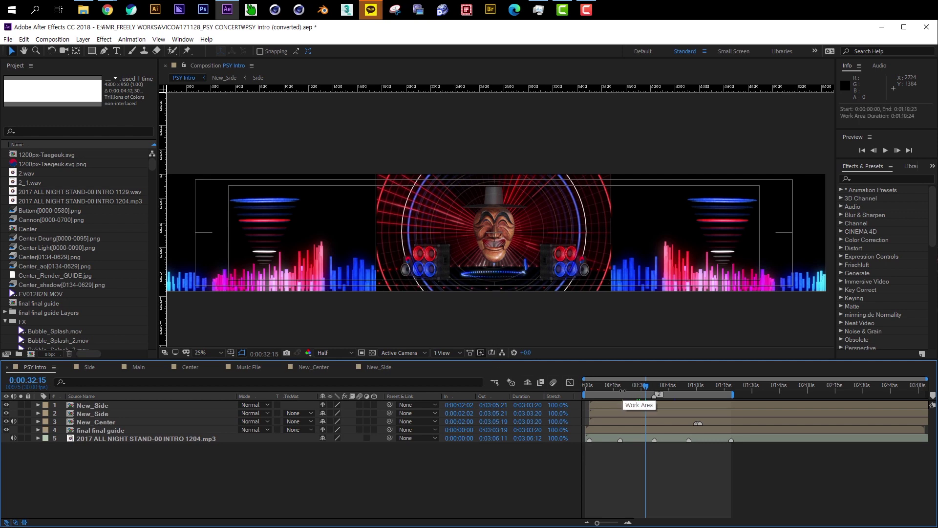
{"action": "left_click", "coordinate": [408, 277]}
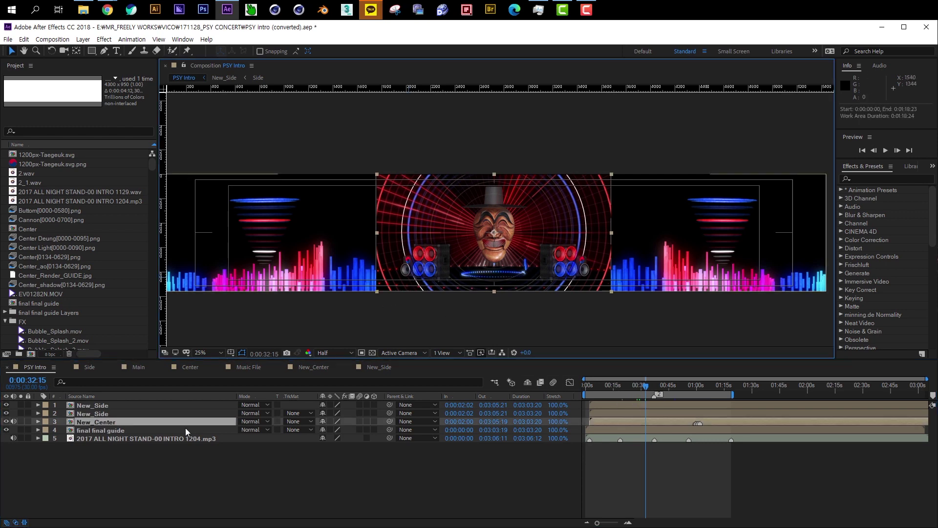
{"action": "left_click", "coordinate": [154, 479]}
{"action": "left_click", "coordinate": [83, 40]}
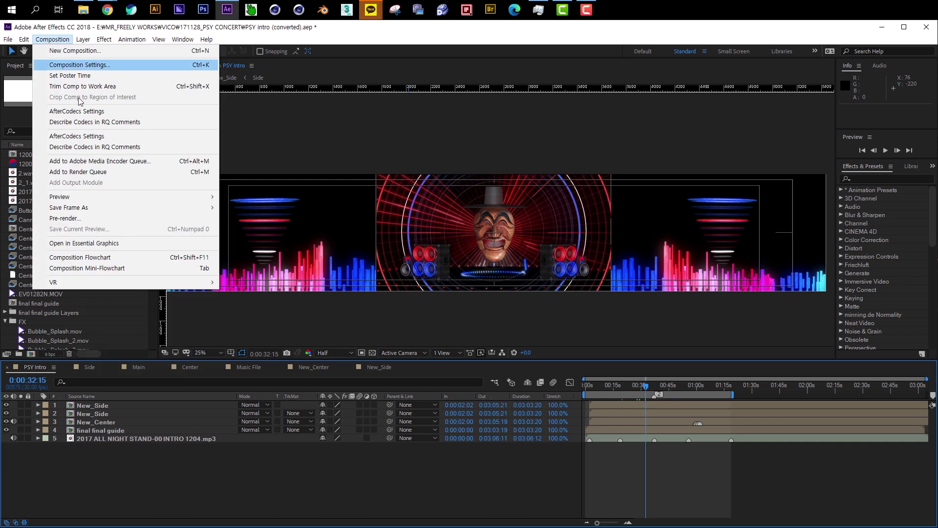
{"action": "left_click", "coordinate": [98, 216]}
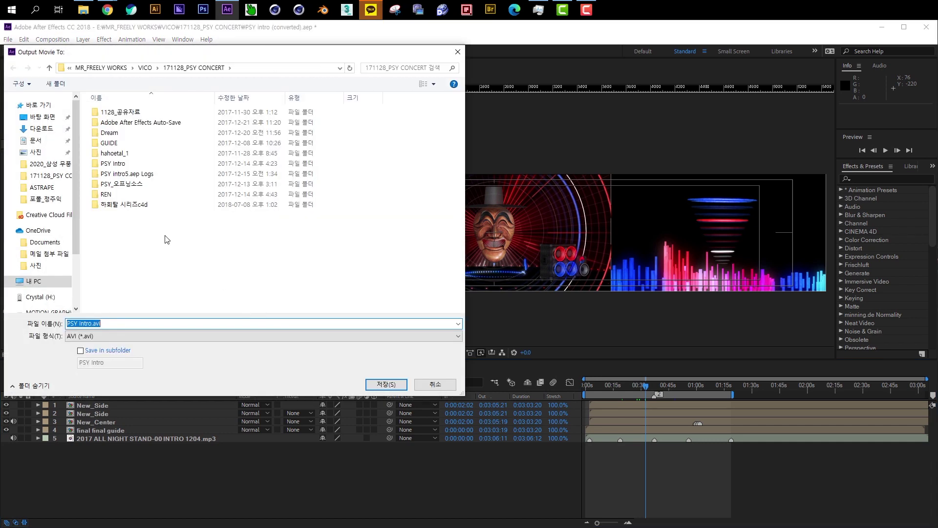
{"action": "key", "text": "Return"}
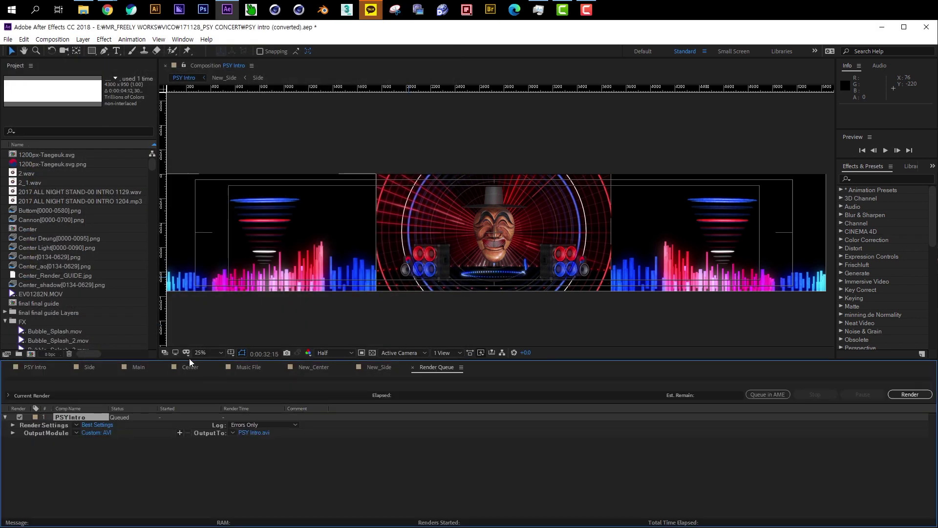
Use Best Settings and a QuickTime output module with Resize enabled
{"action": "left_click", "coordinate": [105, 425]}
{"action": "key", "text": "Return"}
{"action": "left_click", "coordinate": [104, 433]}
{"action": "left_click", "coordinate": [221, 94]}
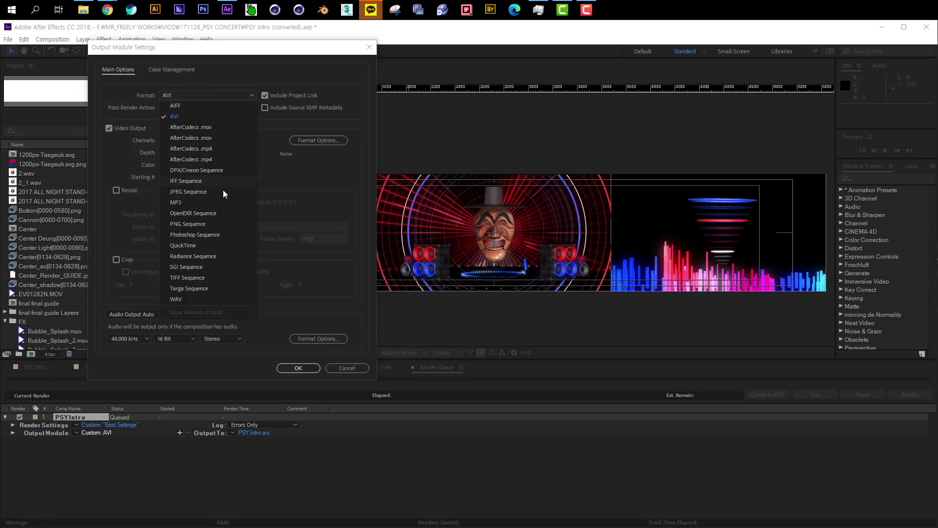
{"action": "left_click", "coordinate": [204, 246]}
{"action": "left_click", "coordinate": [129, 190]}
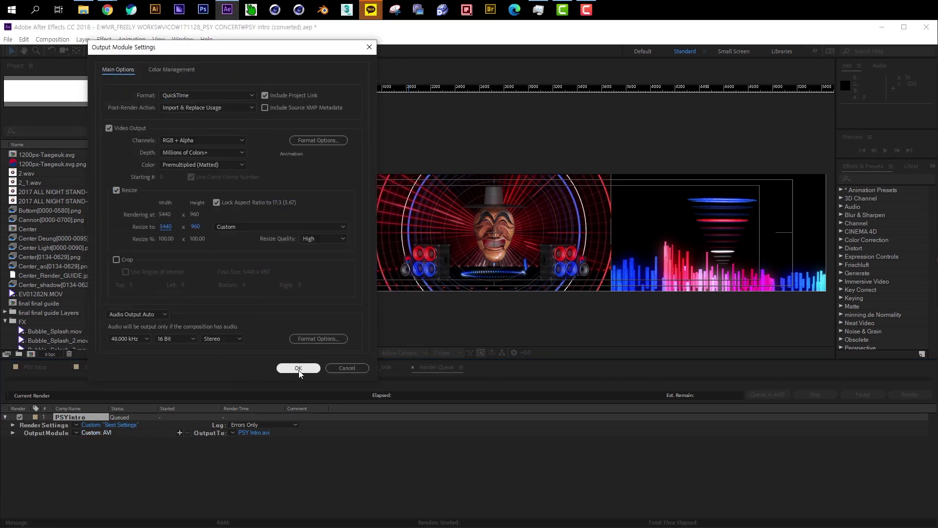
{"action": "left_click", "coordinate": [298, 367]}
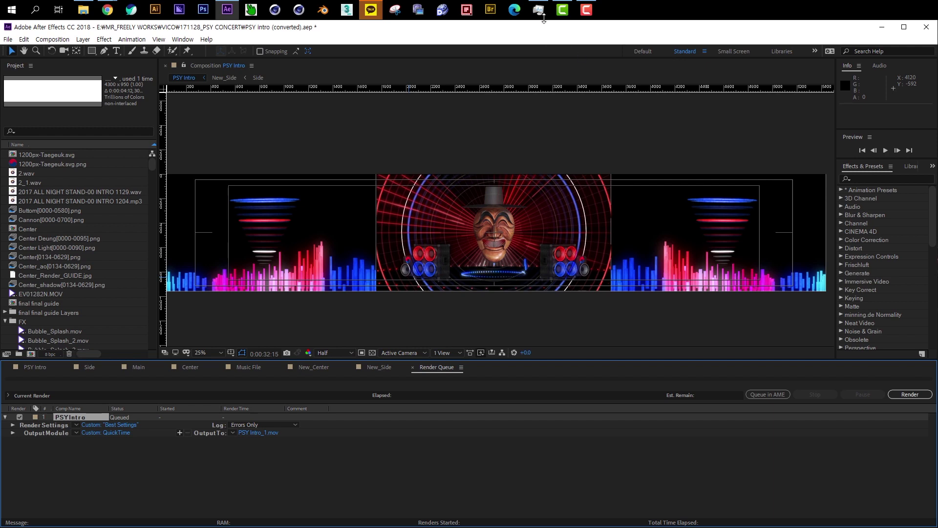
Check the CPU graph in Task Manager's Performance view, then start the PSY Intro render
{"action": "left_click", "coordinate": [539, 10]}
{"action": "left_click_drag", "start_coordinate": [608, 135], "coordinate": [553, 135]}
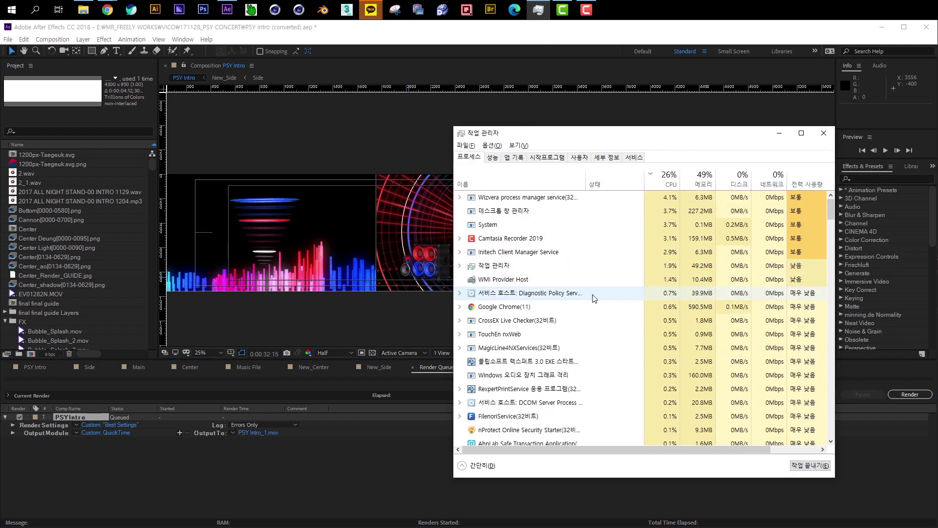
{"action": "scroll", "coordinate": [560, 311], "scroll_direction": "down", "scroll_amount": 3}
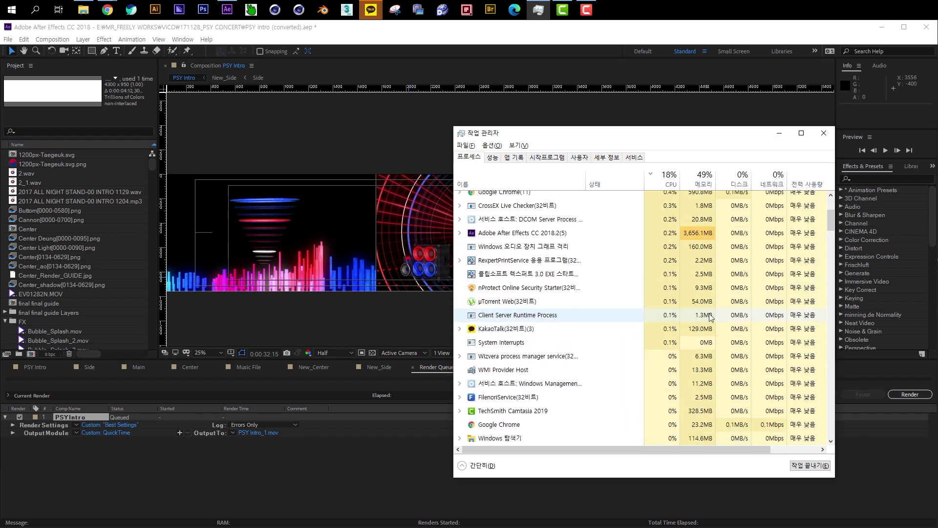
{"action": "left_click", "coordinate": [492, 157]}
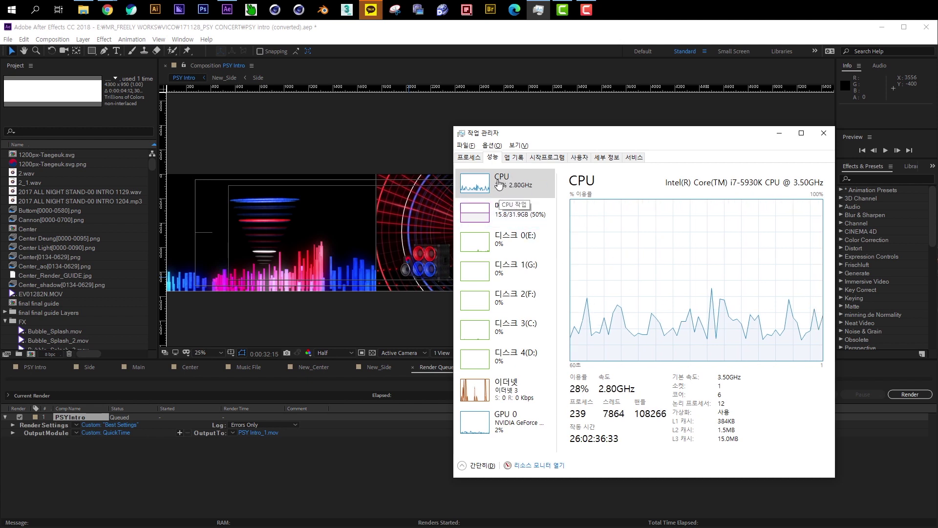
{"action": "left_click", "coordinate": [402, 438]}
{"action": "left_click", "coordinate": [910, 395]}
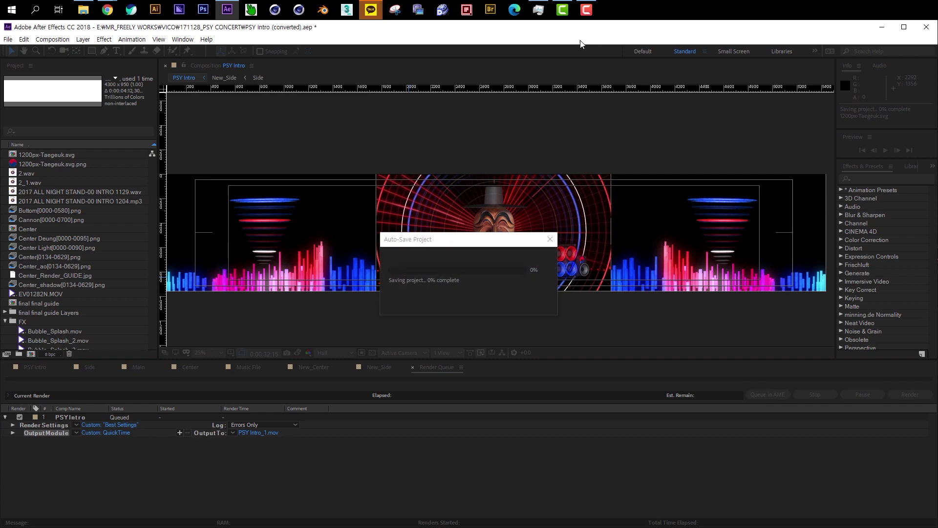
Watch the process list in Task Manager, then pause the PSY Intro render and minimize After Effects
{"action": "left_click", "coordinate": [538, 10]}
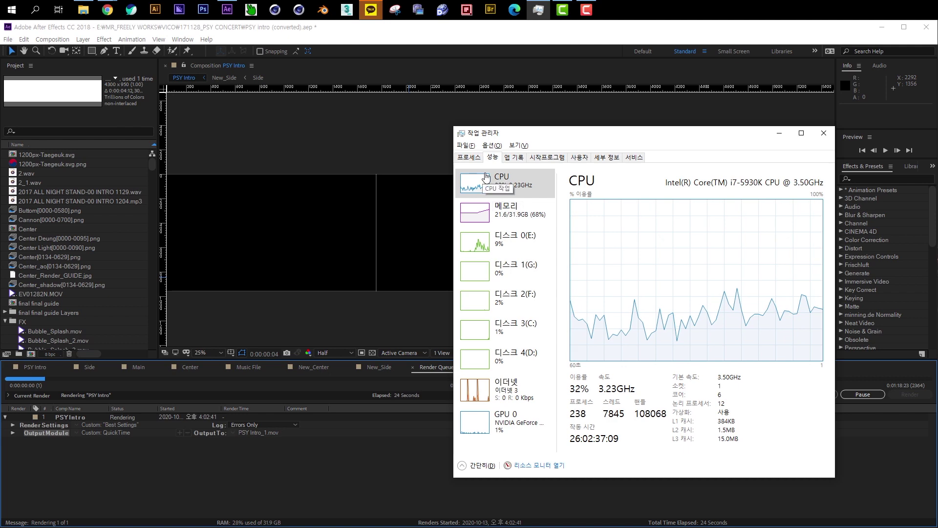
{"action": "left_click", "coordinate": [470, 158]}
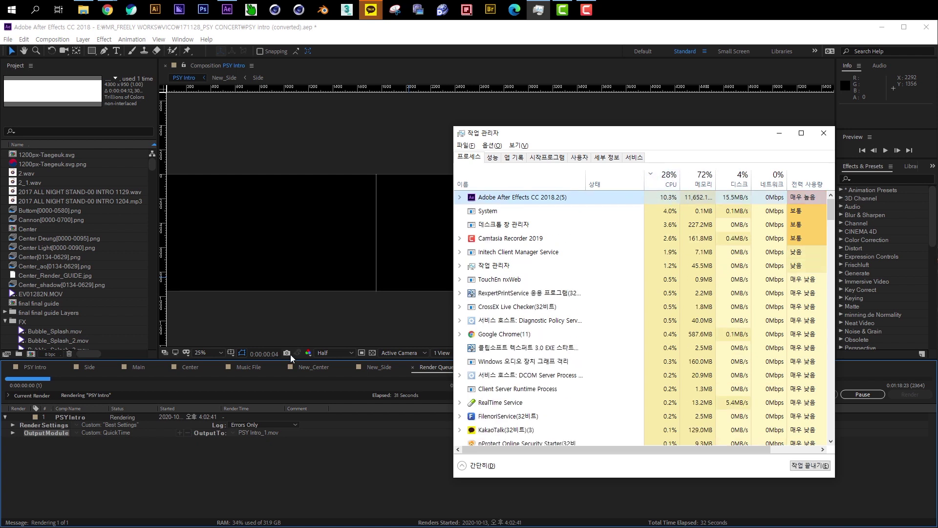
{"action": "left_click", "coordinate": [347, 320]}
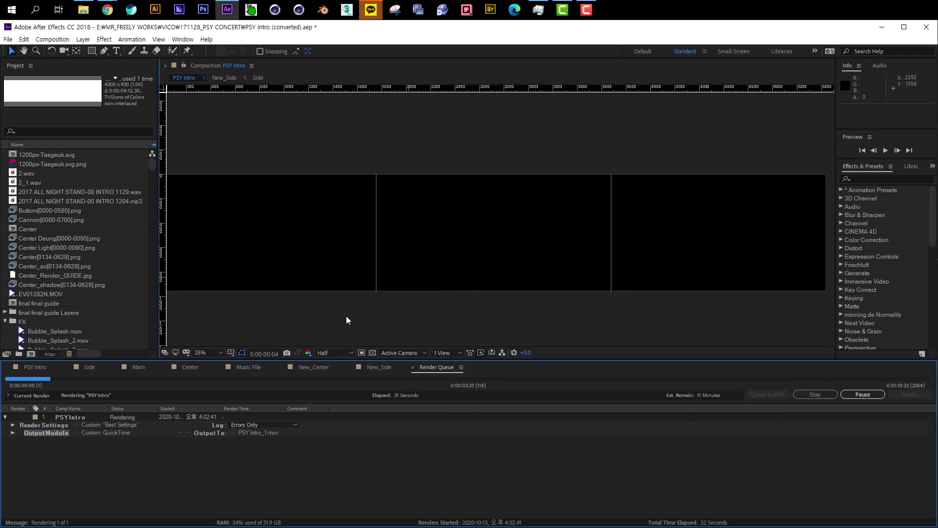
{"action": "left_click", "coordinate": [859, 394]}
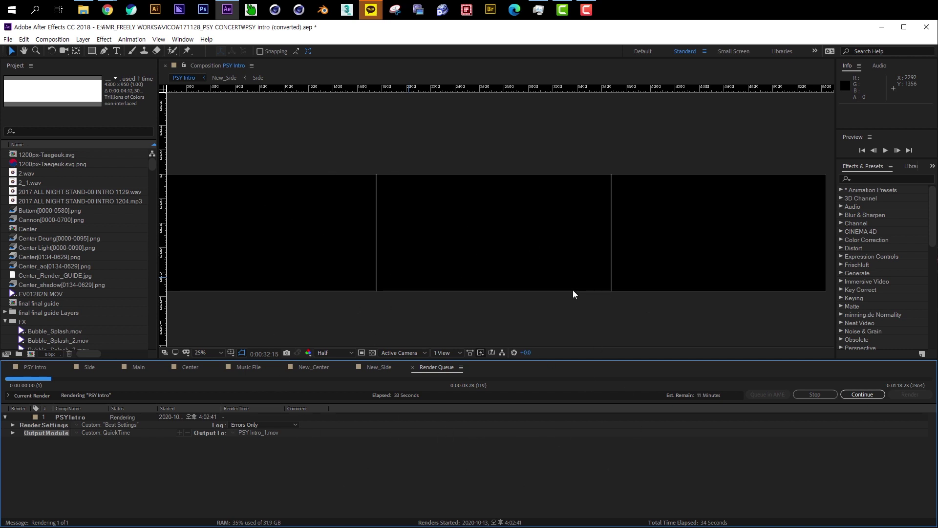
{"action": "left_click", "coordinate": [884, 30]}
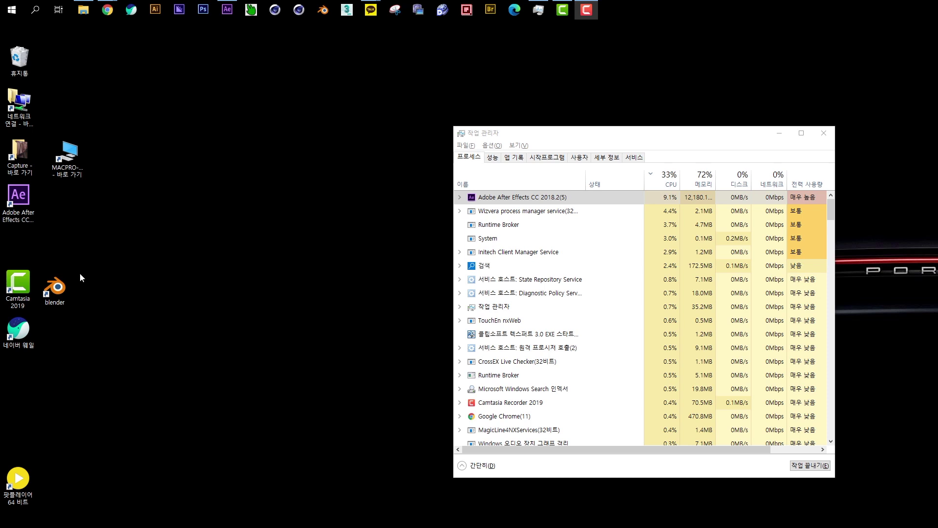
Copy and paste the After Effects CC 2018 desktop shortcut, removing the extra duplicate
{"action": "left_click", "coordinate": [21, 205]}
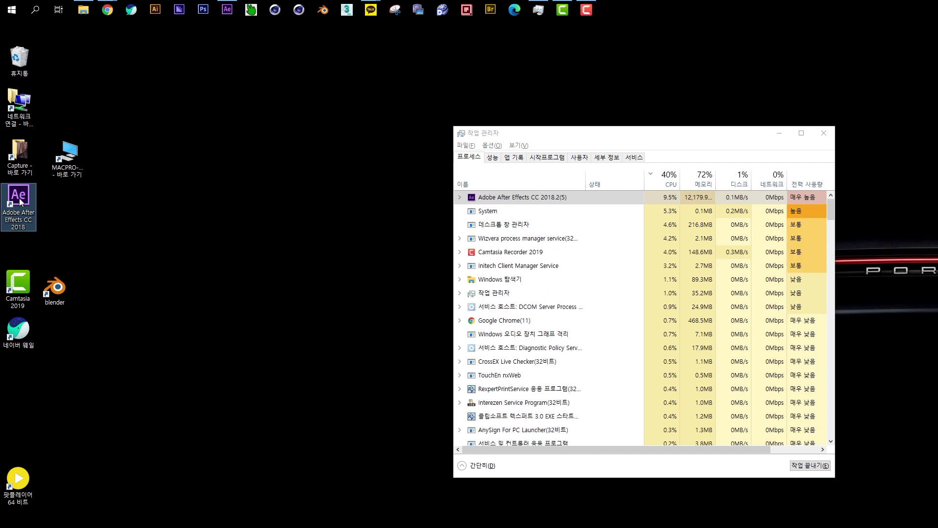
{"action": "right_click", "coordinate": [21, 201]}
{"action": "left_click", "coordinate": [20, 195]}
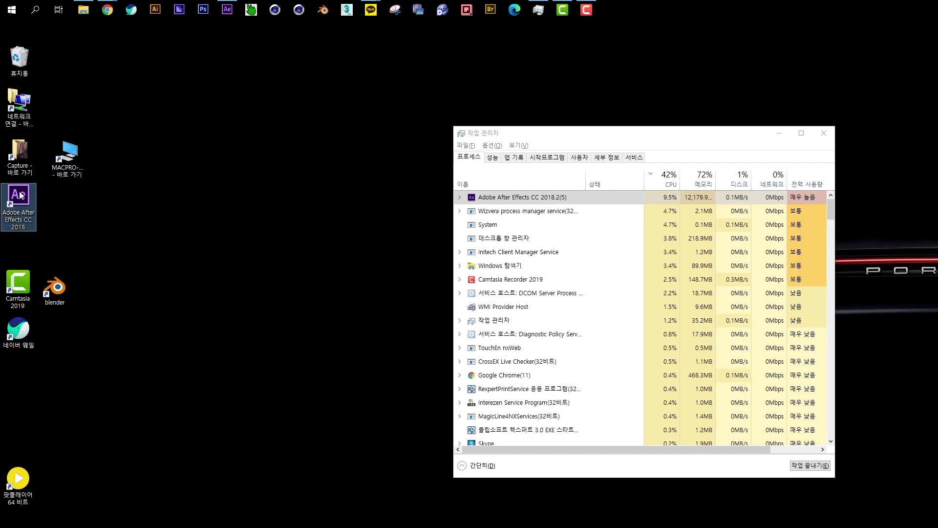
{"action": "key", "text": "ctrl+v"}
{"action": "key", "text": "ctrl+v"}
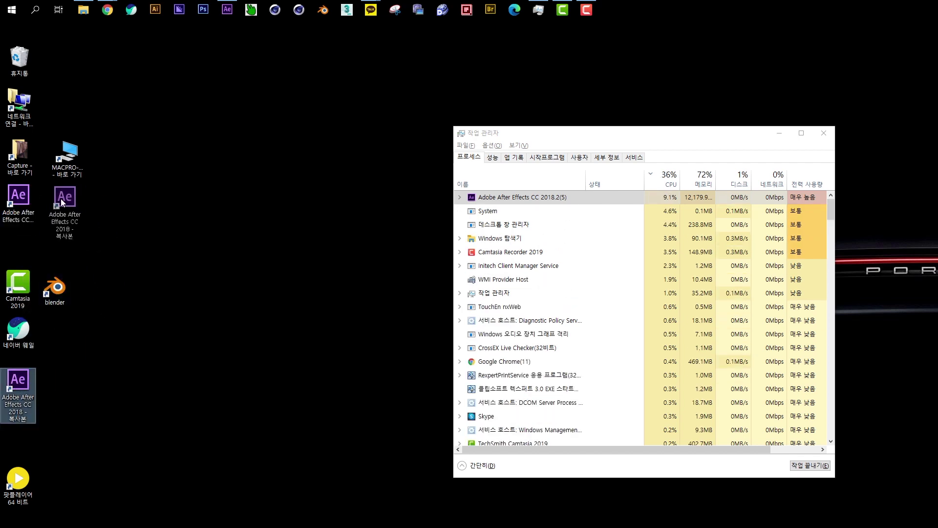
{"action": "key", "text": "Delete"}
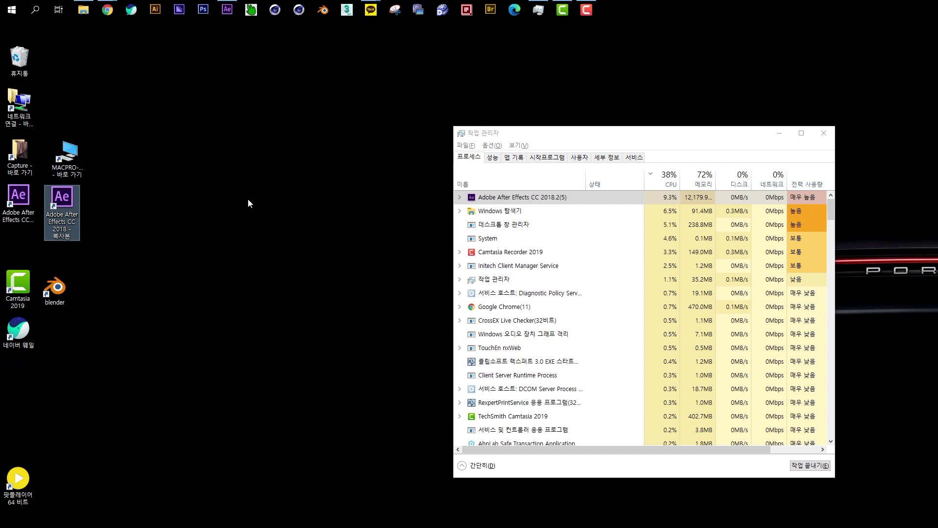
{"action": "left_click", "coordinate": [281, 236]}
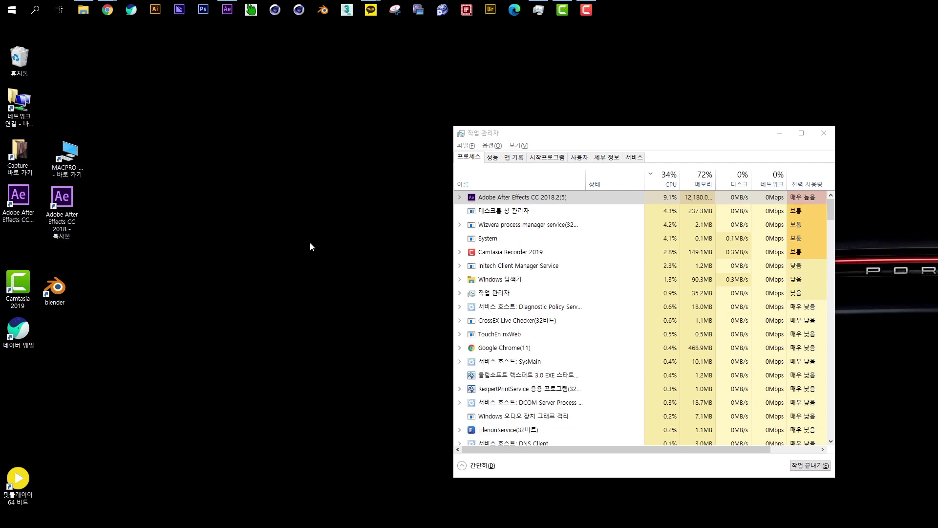
Rename the duplicate shortcut to Adobe After Effects CC 2018_1
{"action": "left_click", "coordinate": [65, 227]}
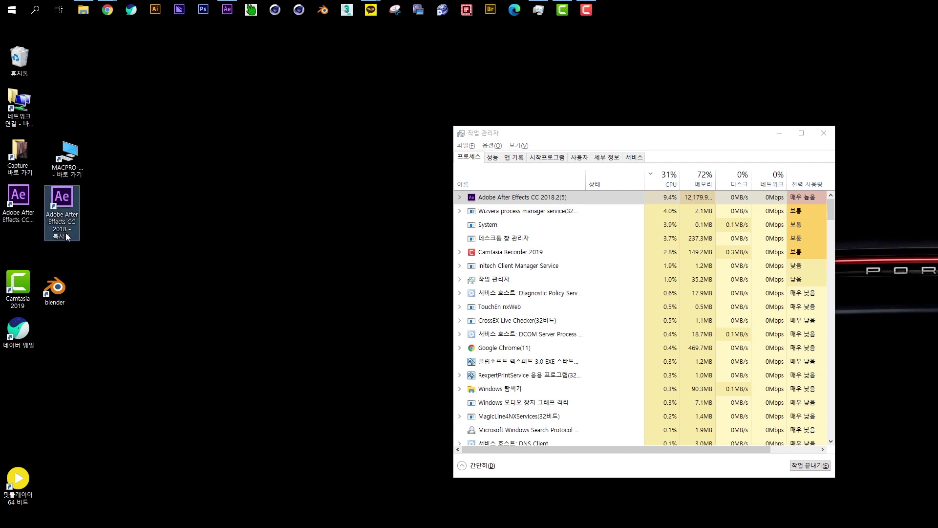
{"action": "key", "text": "F2"}
{"action": "left_click", "coordinate": [125, 242]}
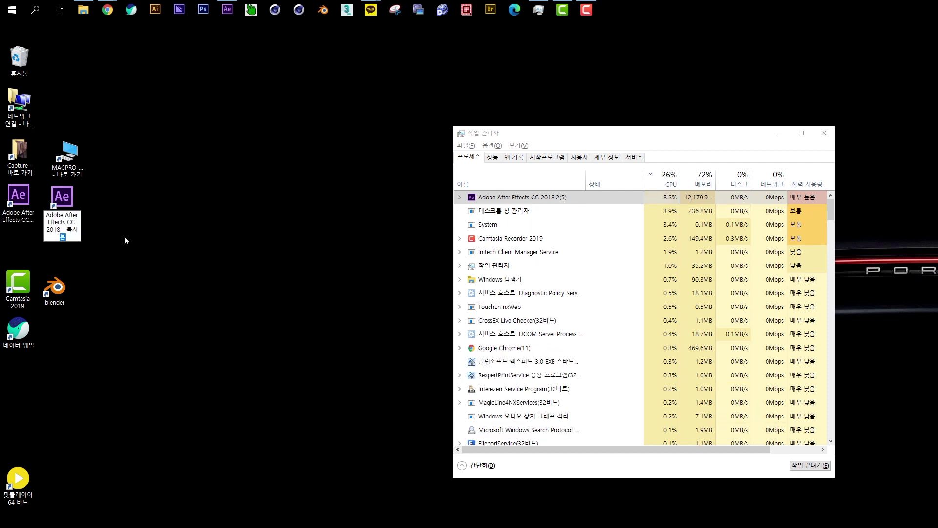
{"action": "key", "text": "BackSpace"}
{"action": "key", "text": "BackSpace"}
{"action": "key", "text": "BackSpace"}
{"action": "key", "text": "BackSpace"}
{"action": "key", "text": "BackSpace"}
{"action": "key", "text": "BackSpace"}
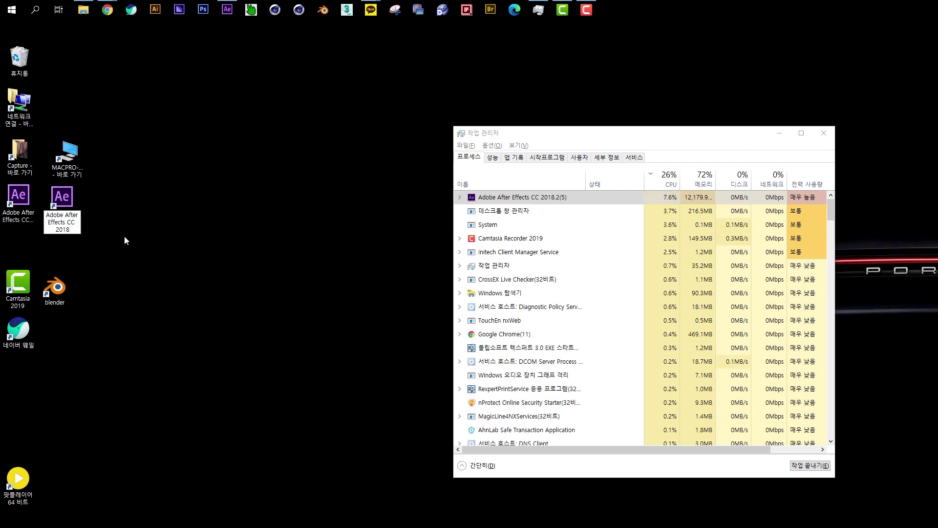
{"action": "type", "text": "._"}
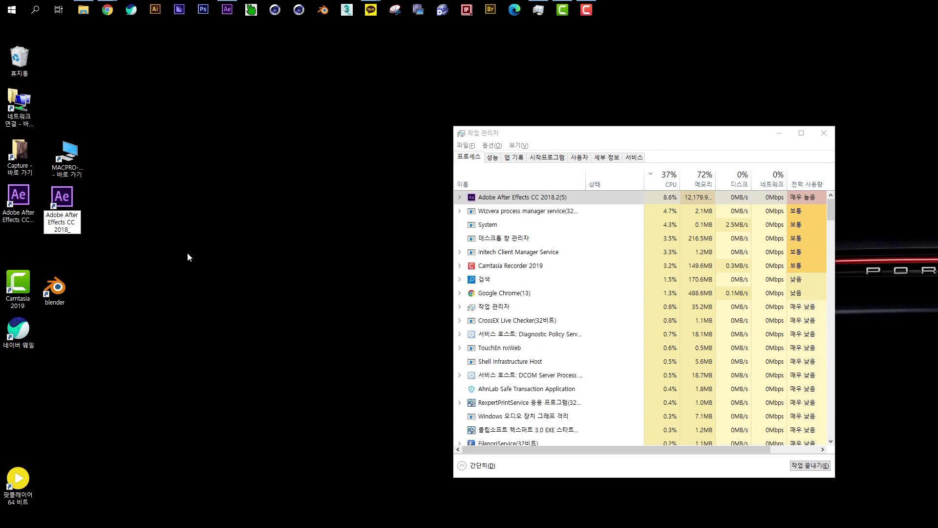
{"action": "type", "text": "1"}
{"action": "key", "text": "Return"}
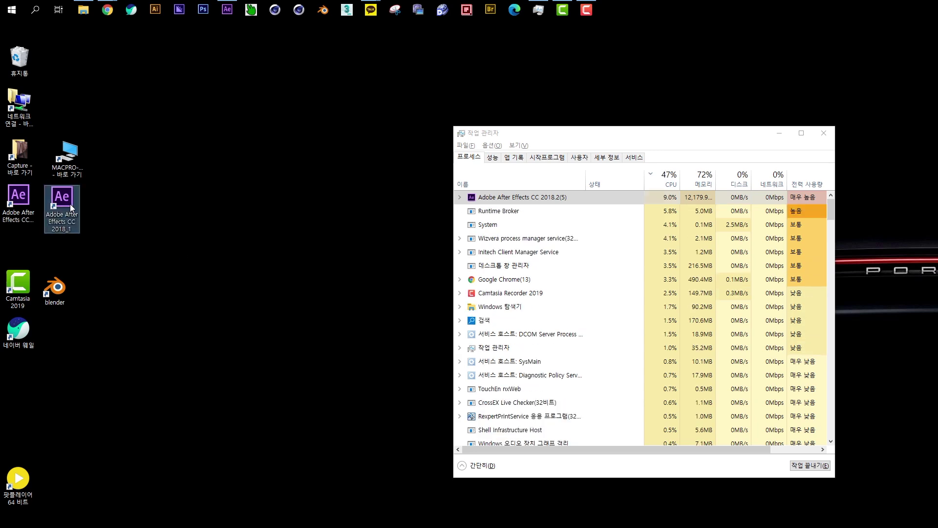
Append -m to the Adobe After Effects CC 2018_1 shortcut's Target and apply it
{"action": "right_click", "coordinate": [70, 203]}
{"action": "left_click", "coordinate": [140, 461]}
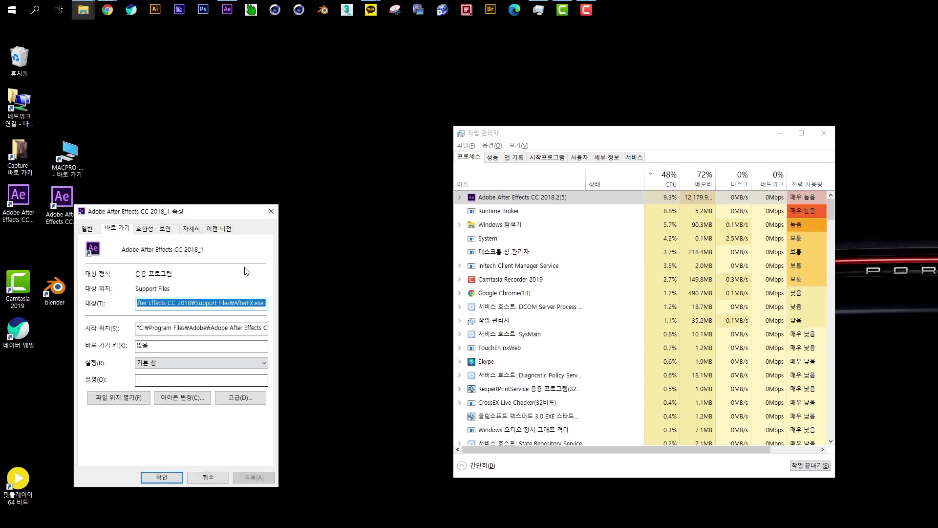
{"action": "mouse_move", "coordinate": [185, 210]}
{"action": "left_mouse_down"}
{"action": "mouse_move", "coordinate": [346, 207]}
{"action": "mouse_move", "coordinate": [362, 190]}
{"action": "left_mouse_up"}
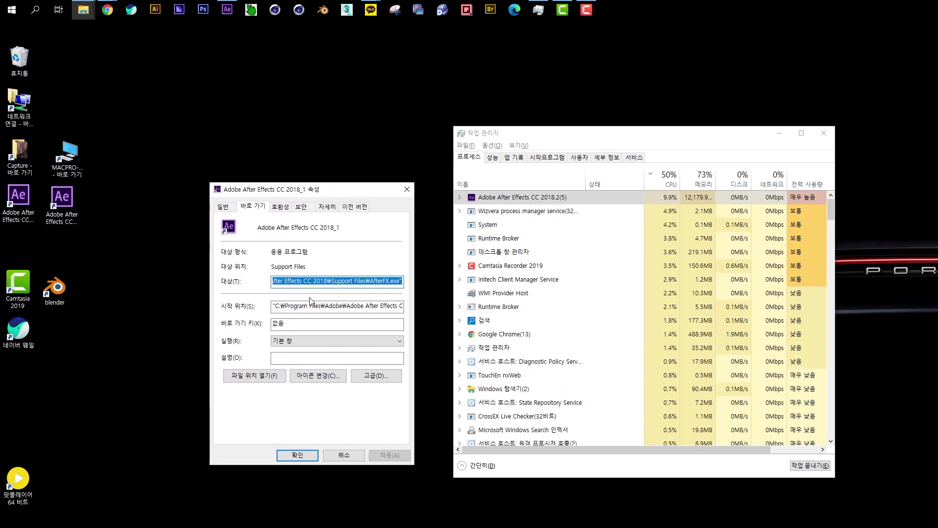
{"action": "left_click", "coordinate": [393, 282]}
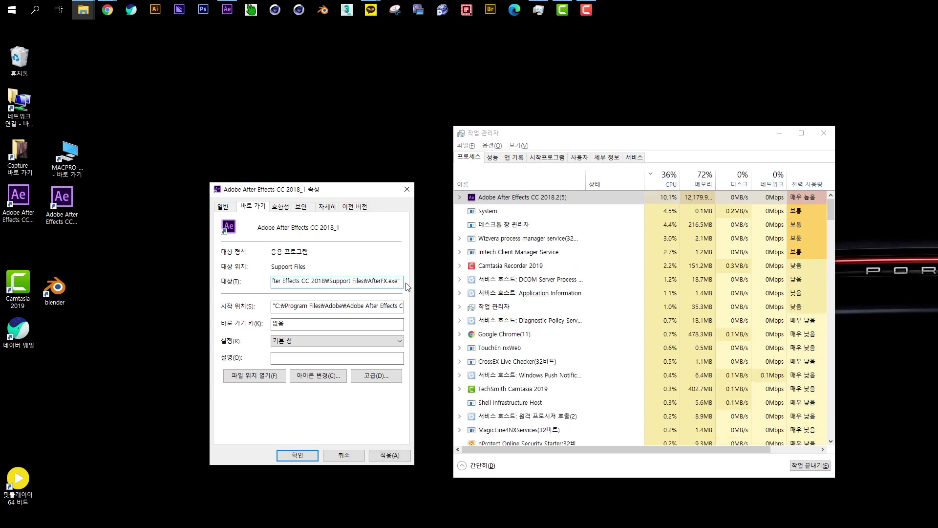
{"action": "type", "text": "-"}
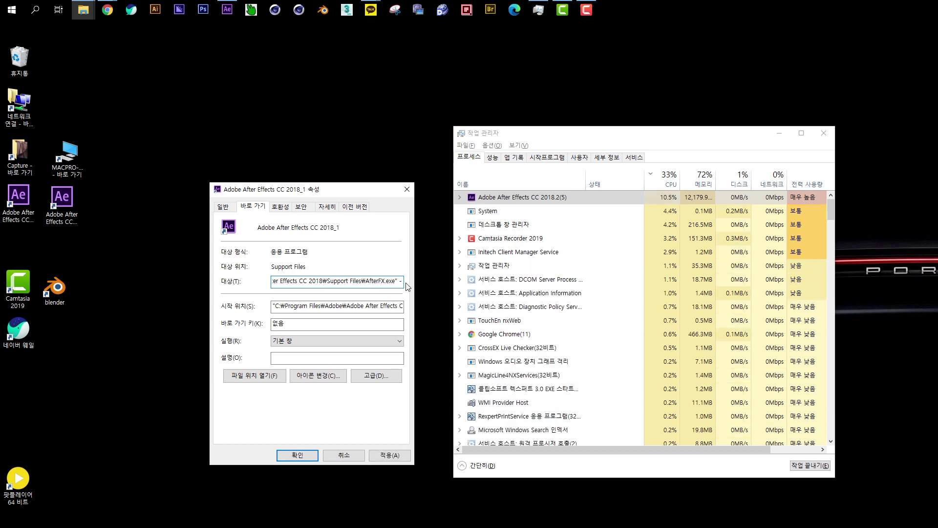
{"action": "type", "text": "m"}
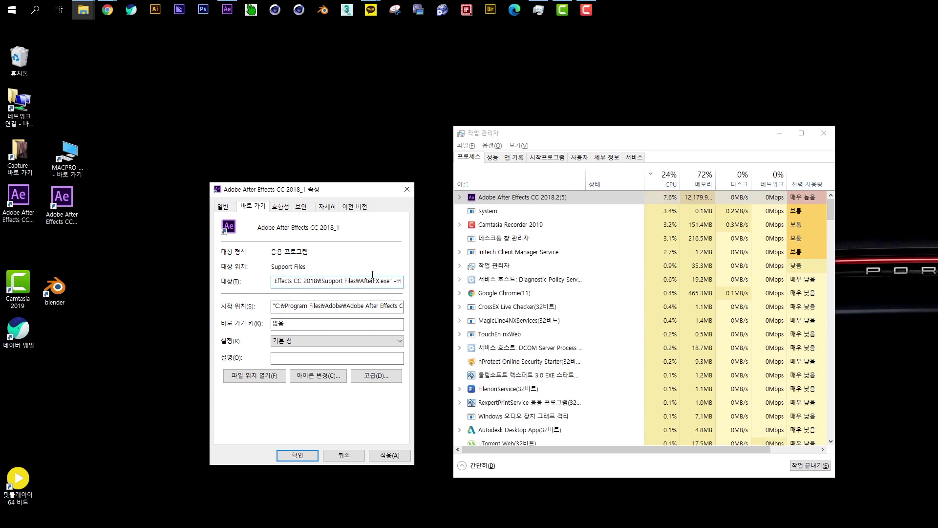
{"action": "left_click", "coordinate": [390, 455]}
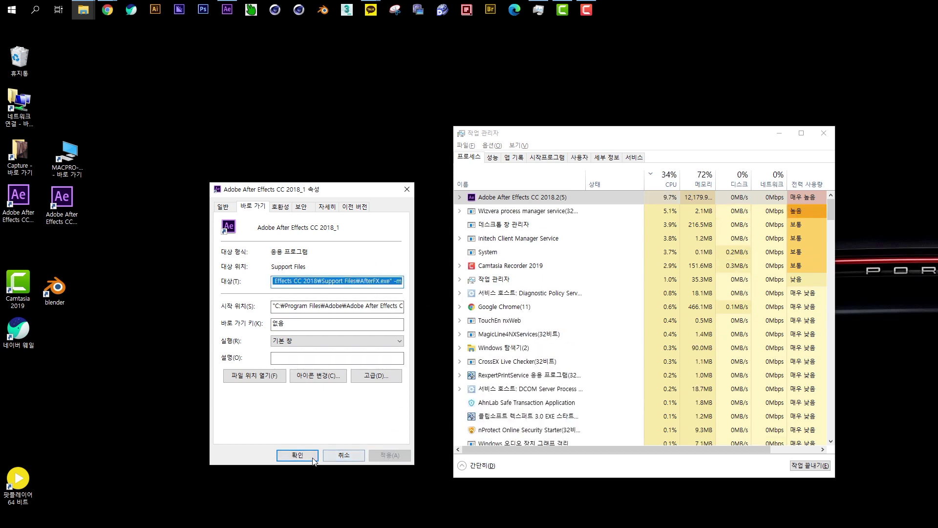
{"action": "left_click", "coordinate": [298, 455]}
{"action": "left_click", "coordinate": [62, 210]}
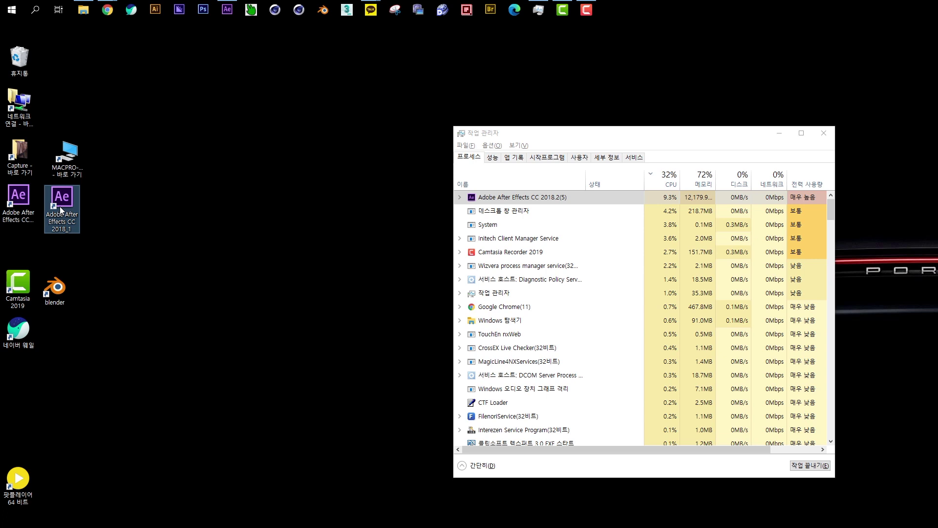
Launch After Effects from the _1 shortcut, open recent PSY intro (converted), and enlarge the window
{"action": "double_click", "coordinate": [60, 207]}
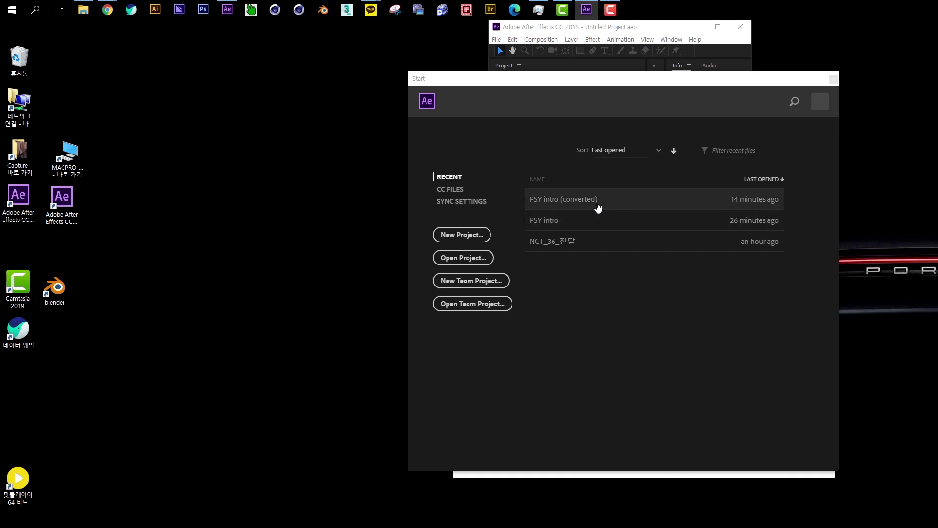
{"action": "left_click", "coordinate": [625, 200]}
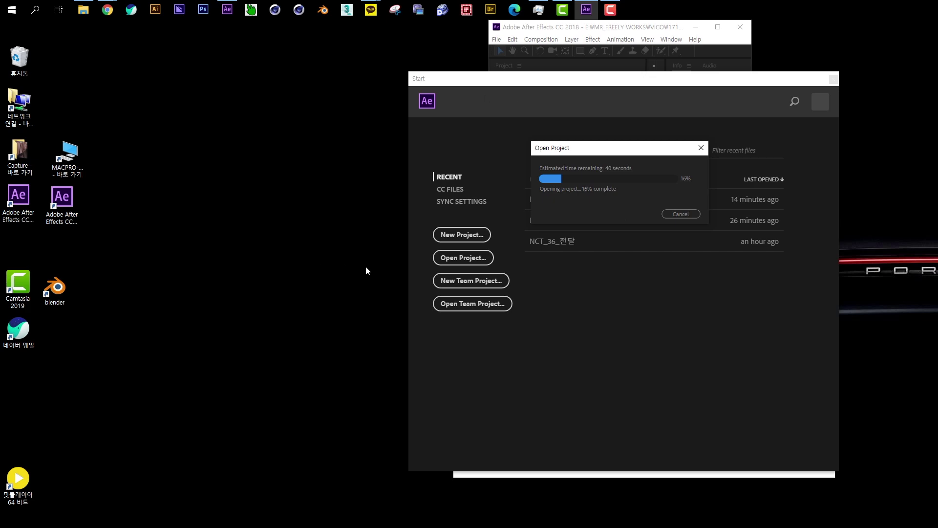
{"action": "left_click_drag", "start_coordinate": [654, 31], "coordinate": [165, 30]}
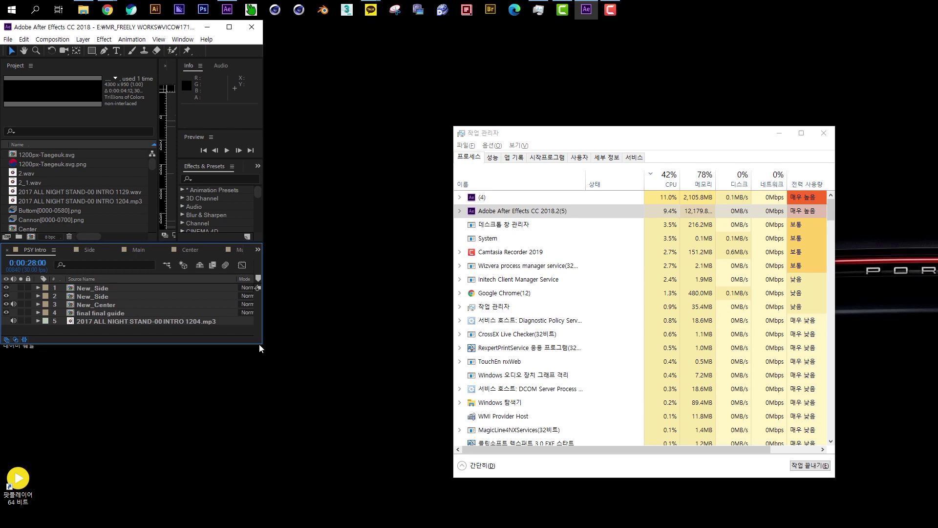
{"action": "left_click_drag", "start_coordinate": [261, 346], "coordinate": [885, 525]}
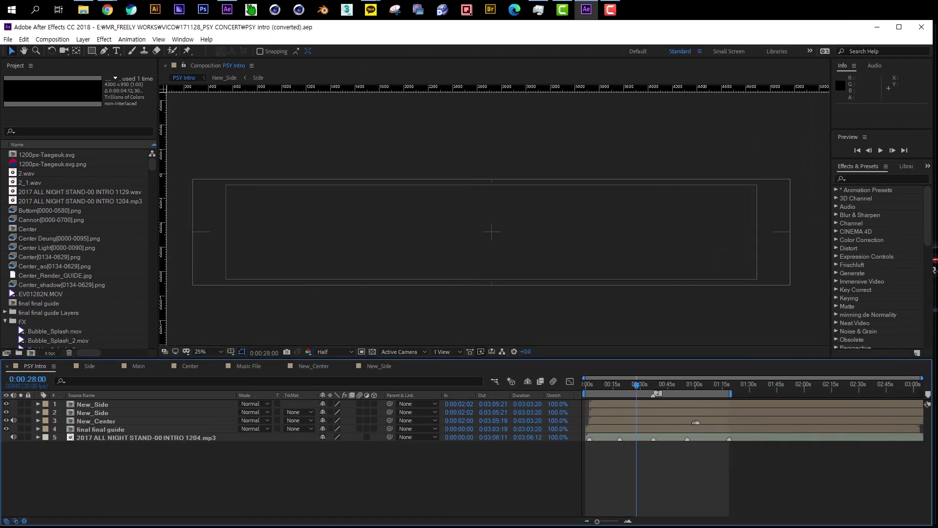
Start the work area at 0:00:15:25 and add PSY Intro to the render queue as PSY Intro2.mov
{"action": "left_click_drag", "start_coordinate": [885, 524], "coordinate": [936, 526]}
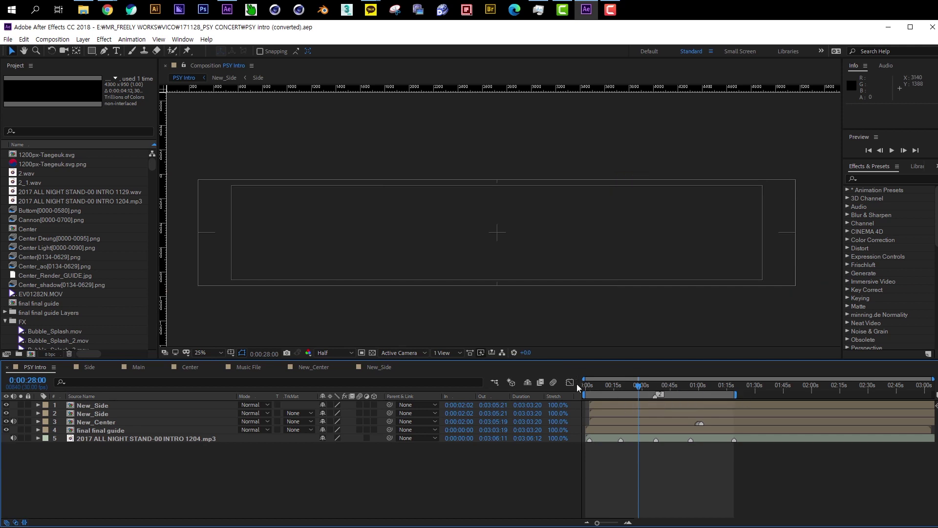
{"action": "left_click", "coordinate": [616, 388]}
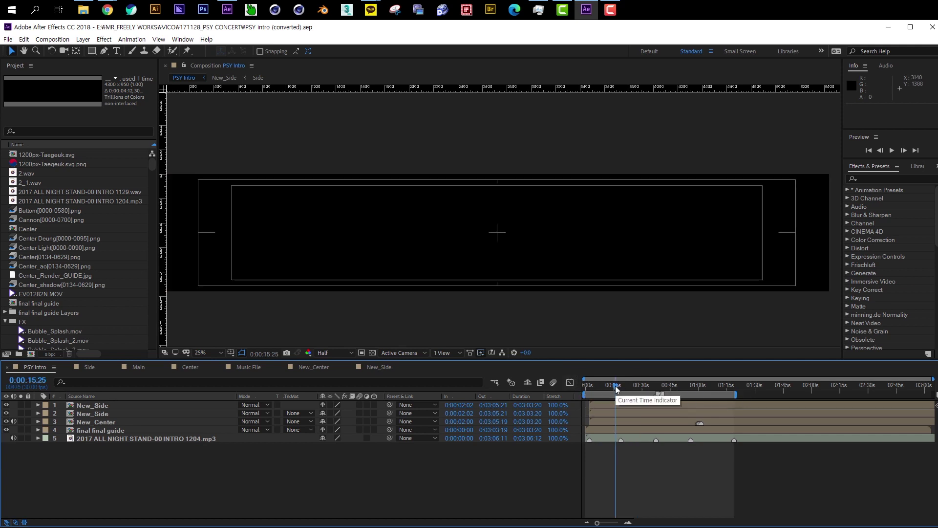
{"action": "key", "text": "b"}
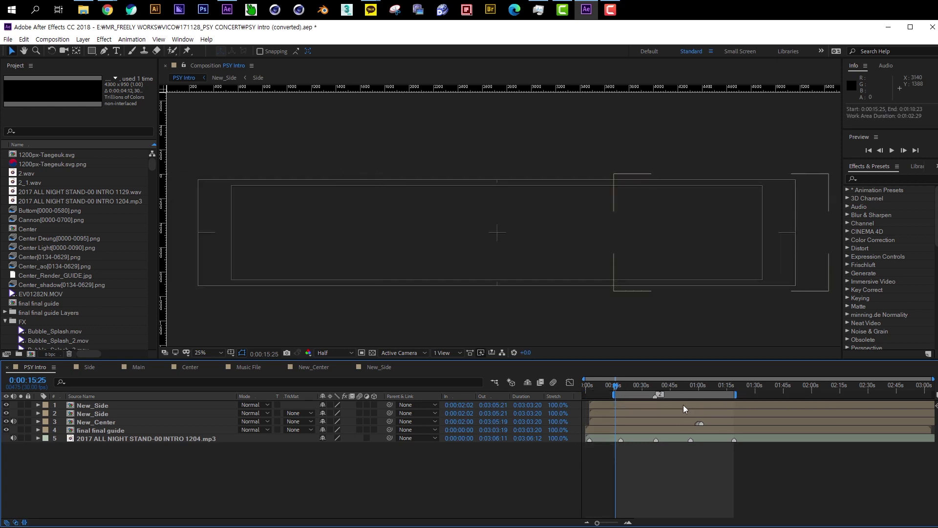
{"action": "left_click", "coordinate": [83, 39]}
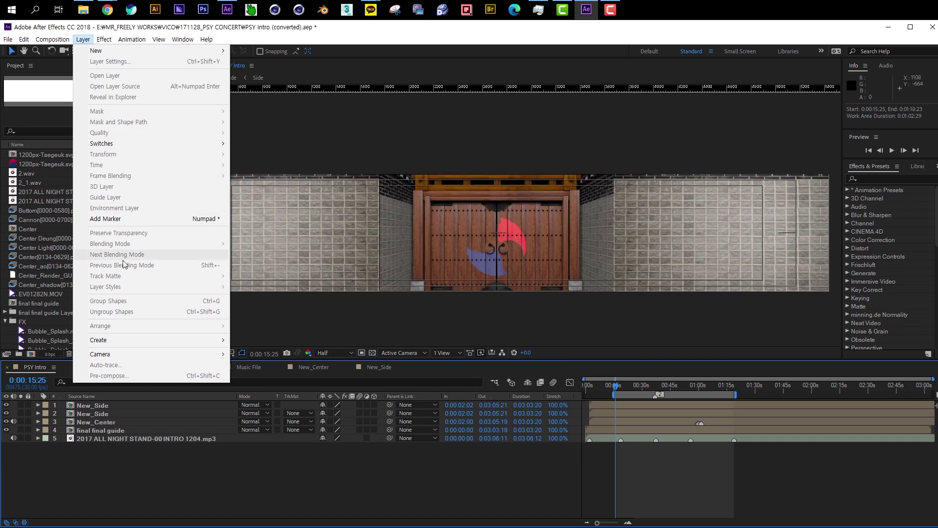
{"action": "left_click", "coordinate": [208, 266]}
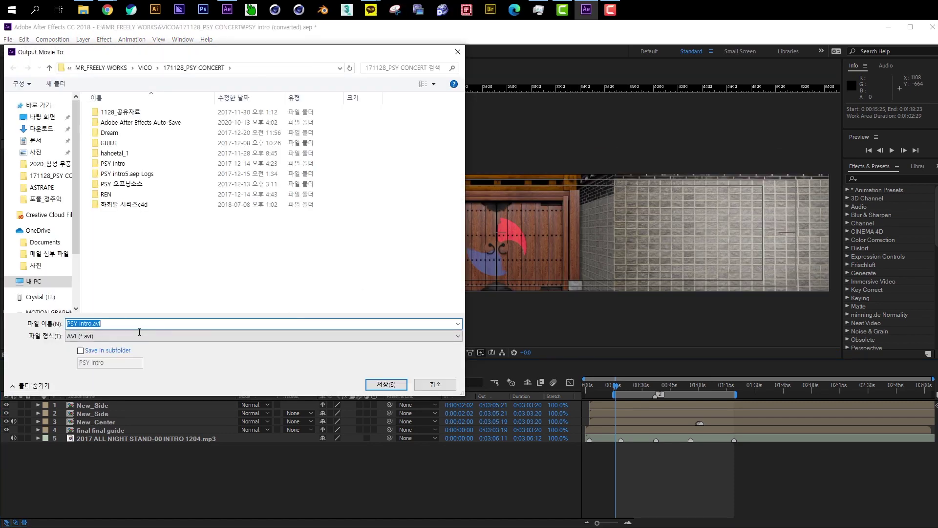
{"action": "left_click", "coordinate": [94, 325]}
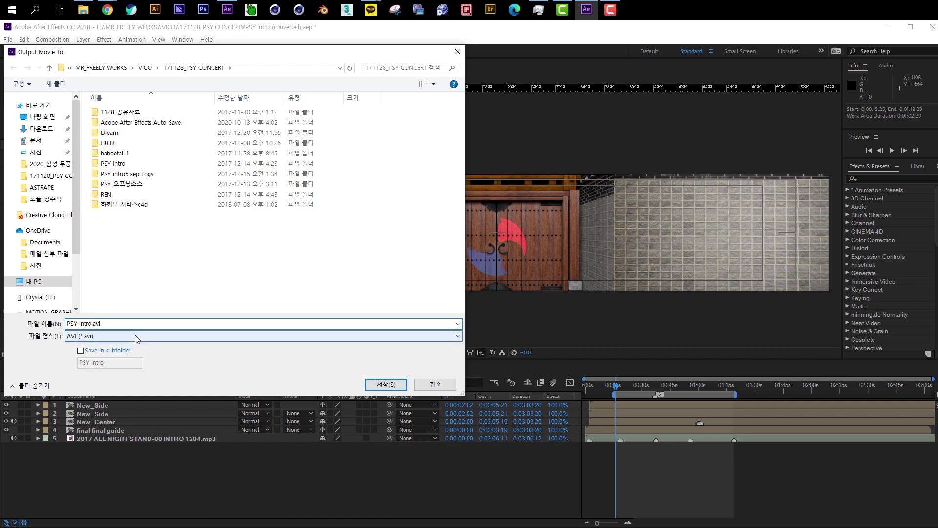
{"action": "type", "text": "2"}
{"action": "key", "text": "Return"}
Use Best Settings and QuickTime output, then start the render
{"action": "left_click", "coordinate": [89, 424]}
{"action": "key", "text": "Return"}
{"action": "left_click", "coordinate": [96, 433]}
{"action": "left_click", "coordinate": [200, 96]}
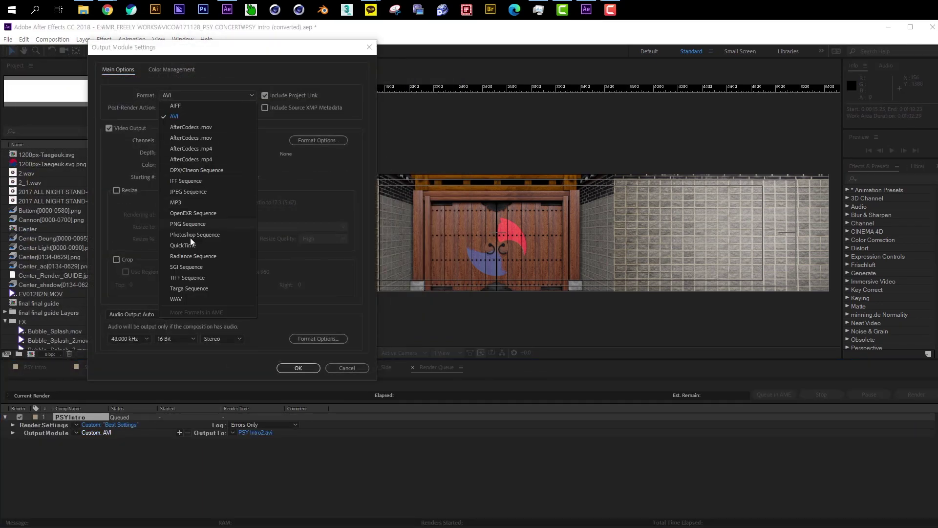
{"action": "left_click", "coordinate": [190, 246]}
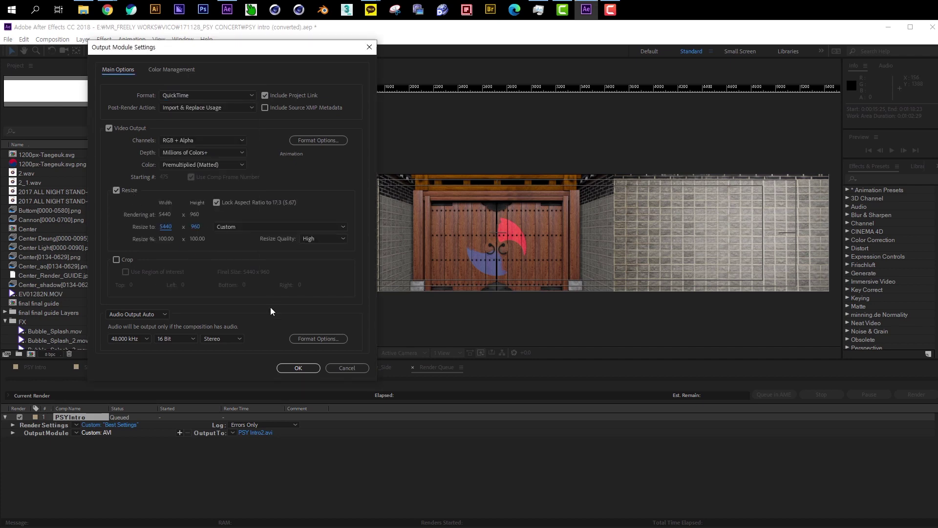
{"action": "left_click", "coordinate": [298, 368]}
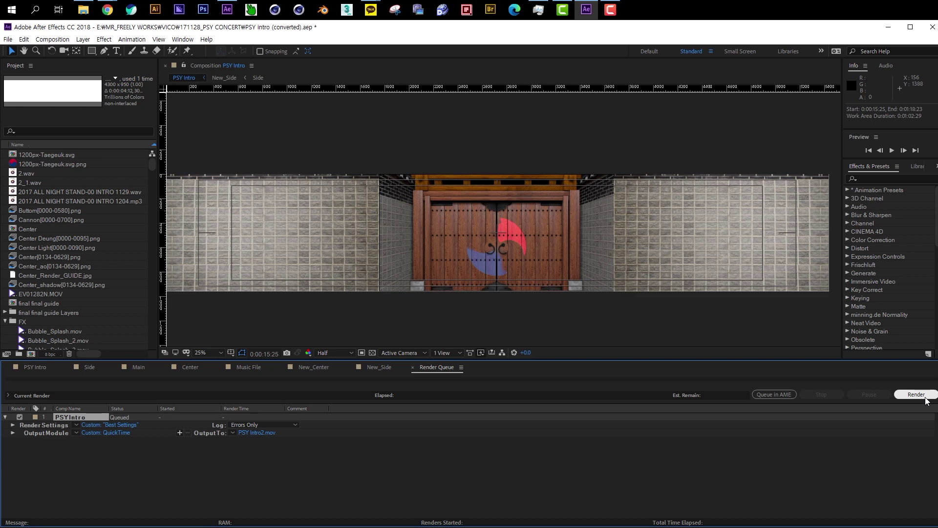
{"action": "left_click", "coordinate": [925, 397]}
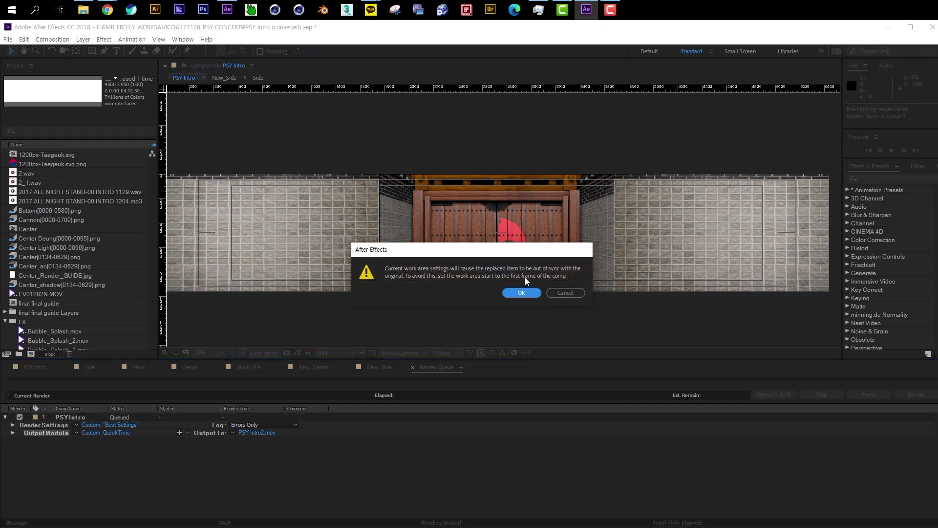
Dismiss the work-area sync warning, switch to the first instance, and narrow its window
{"action": "left_click", "coordinate": [527, 295]}
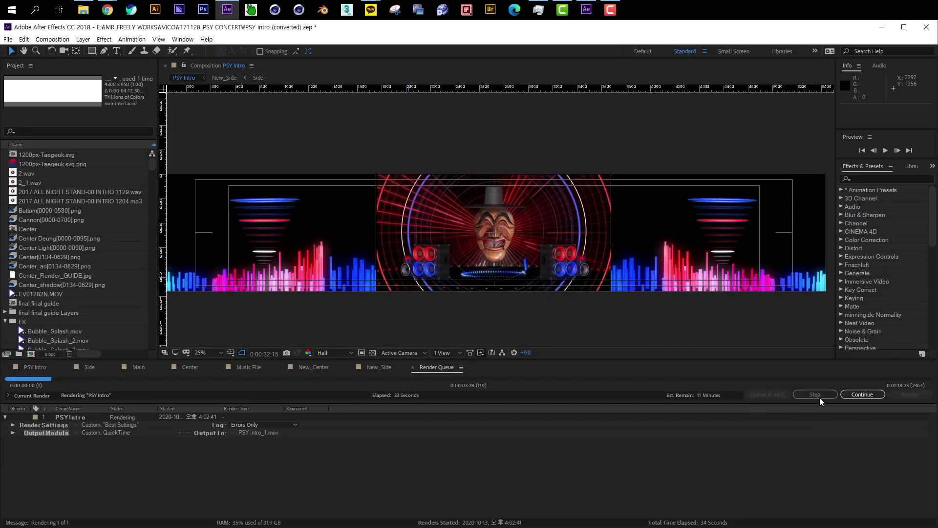
{"action": "left_click", "coordinate": [860, 394]}
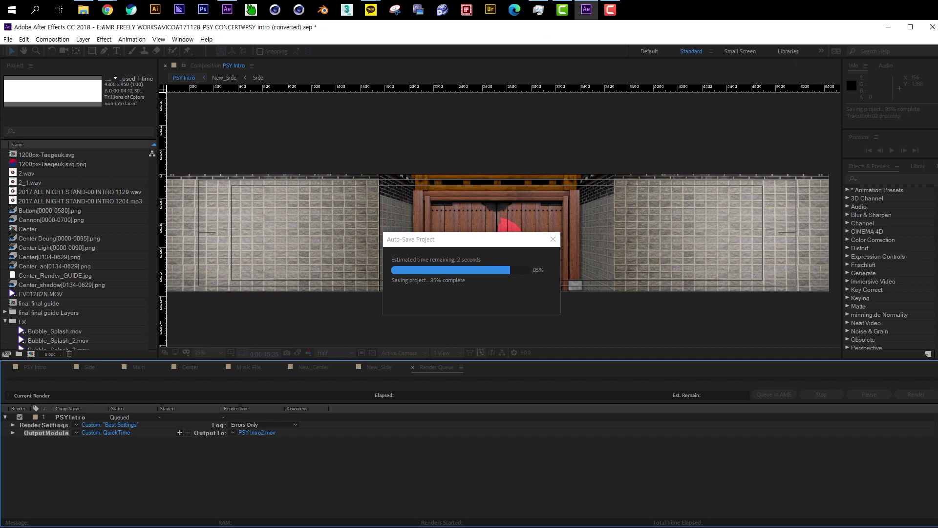
{"action": "left_click_drag", "start_coordinate": [935, 148], "coordinate": [456, 148]}
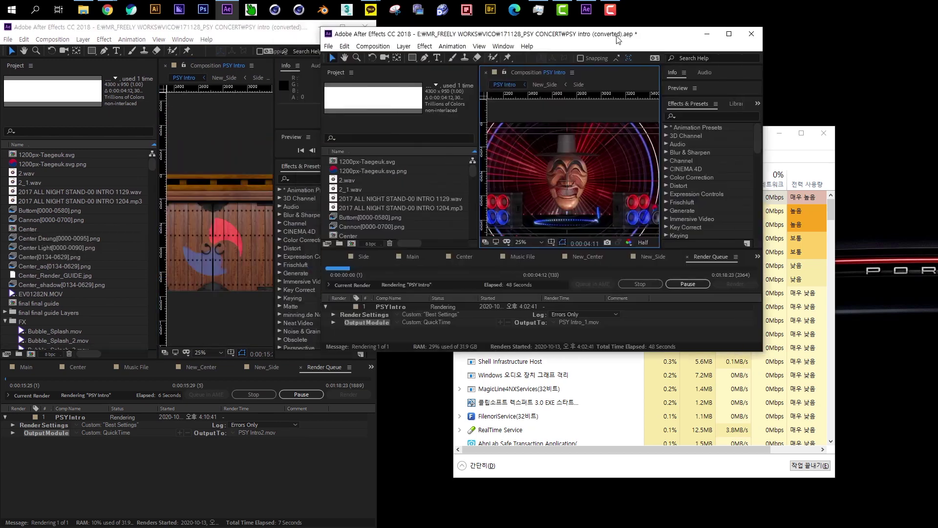
Move and heighten the right After Effects window, then bring Task Manager forward
{"action": "left_click_drag", "start_coordinate": [617, 39], "coordinate": [676, 32]}
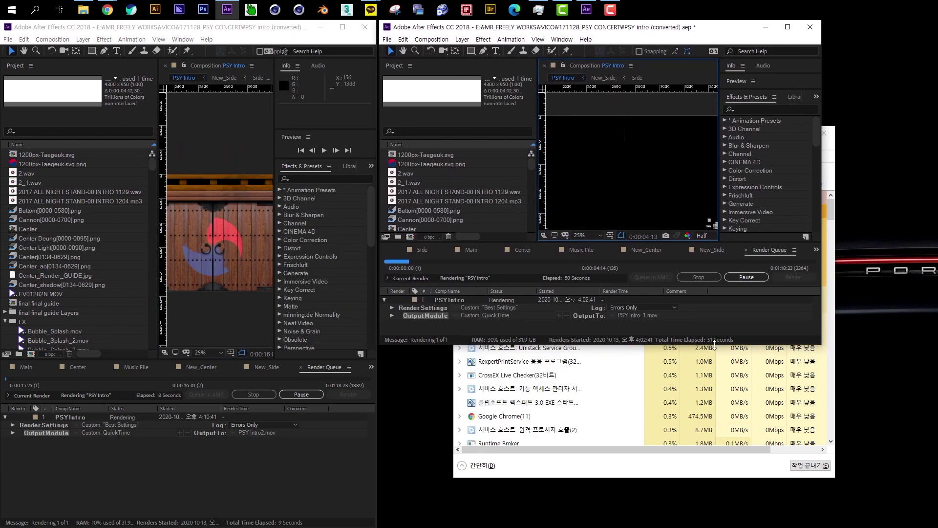
{"action": "left_click_drag", "start_coordinate": [713, 345], "coordinate": [687, 512]}
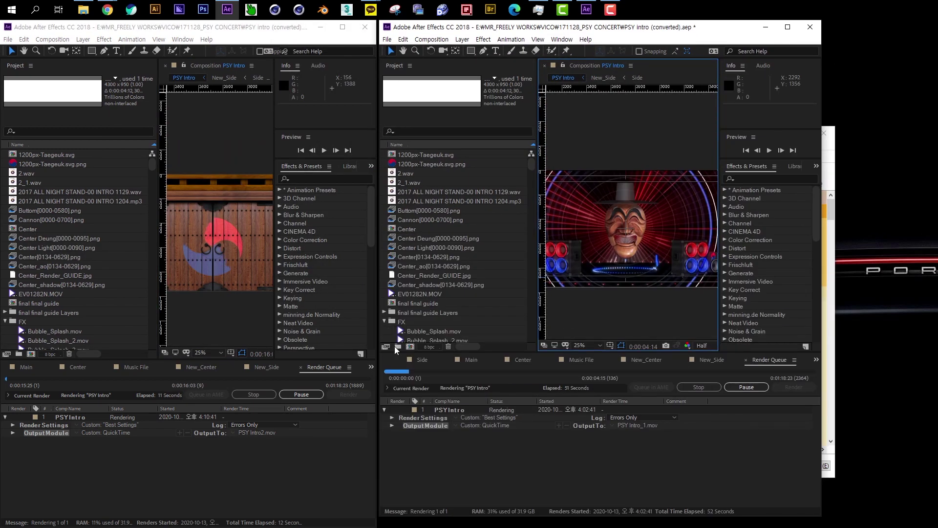
{"action": "left_click", "coordinate": [831, 283]}
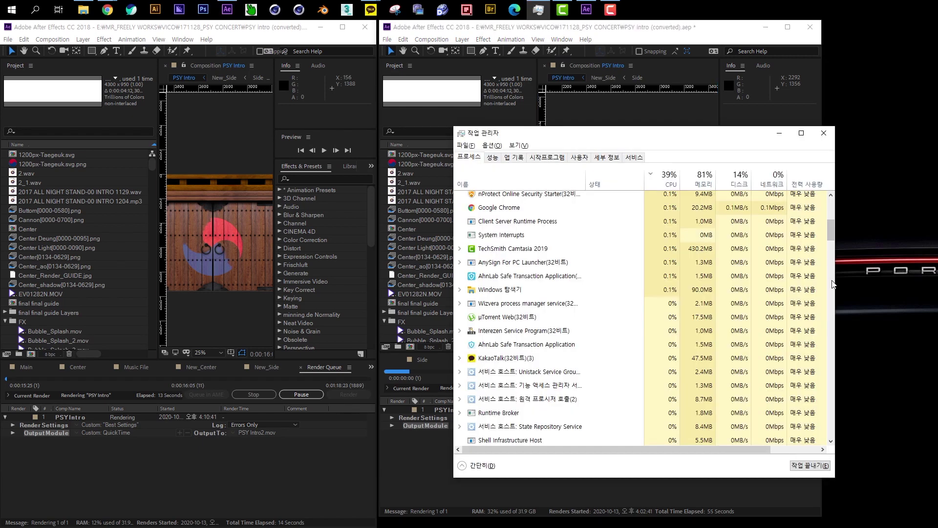
{"action": "scroll", "coordinate": [562, 273], "scroll_direction": "up", "scroll_amount": 5}
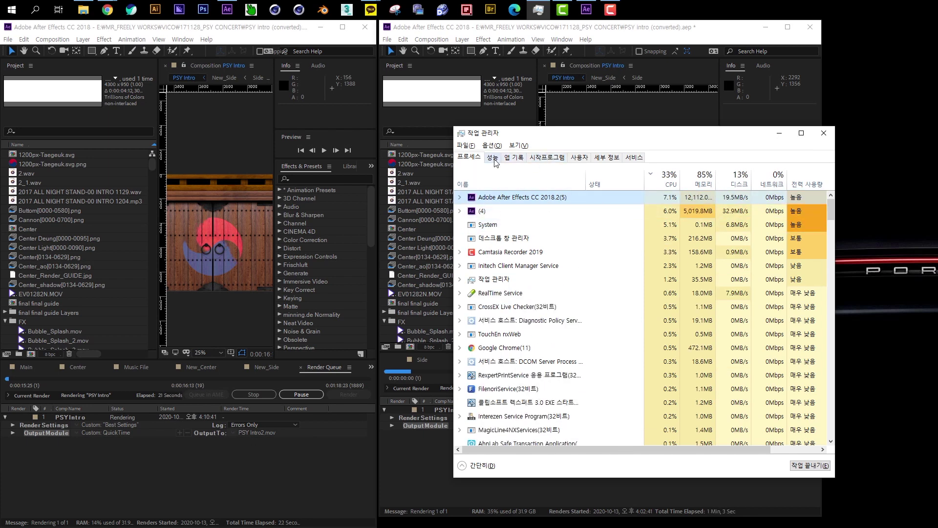
Review the Startup, App history, Performance and Processes tabs, then pause the right window's render
{"action": "left_click", "coordinate": [527, 160]}
{"action": "left_click", "coordinate": [517, 158]}
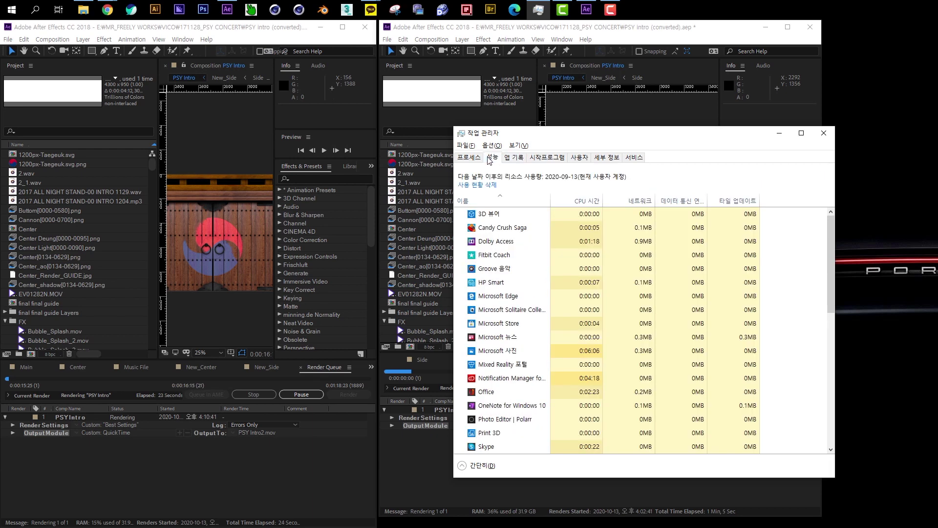
{"action": "left_click", "coordinate": [489, 159]}
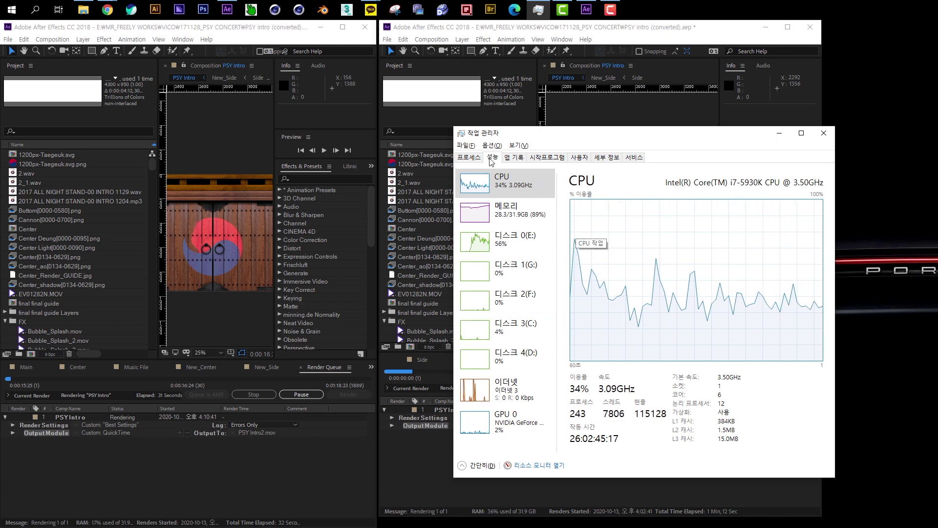
{"action": "left_click", "coordinate": [468, 157]}
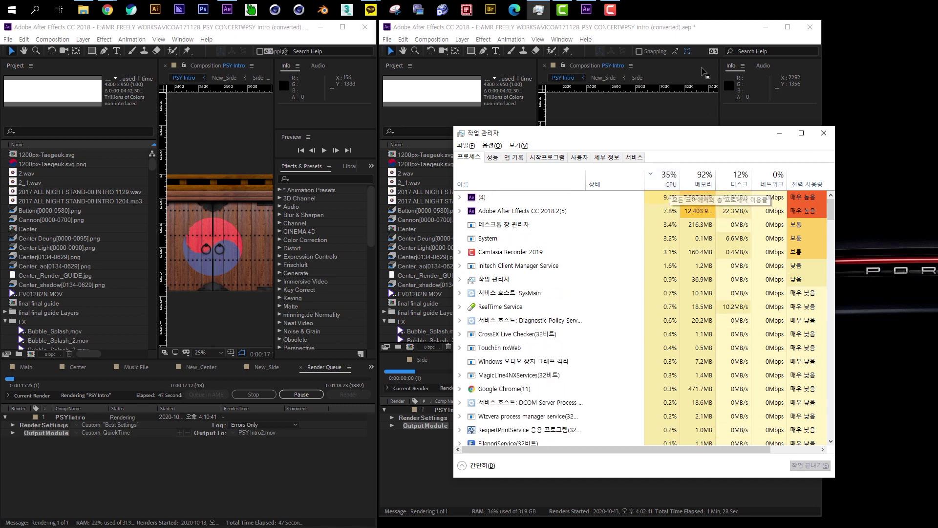
{"action": "left_click", "coordinate": [692, 36]}
{"action": "left_click", "coordinate": [746, 386]}
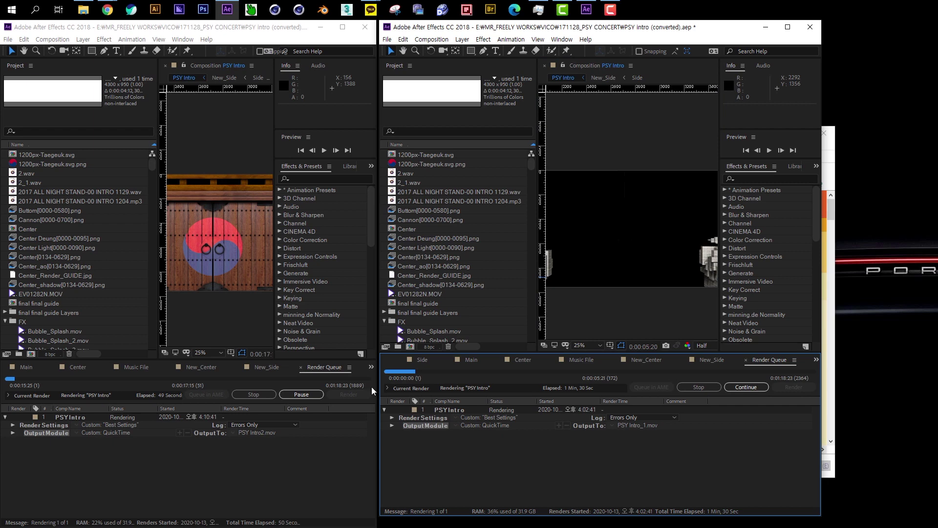
Pause and minimize the left render, then duplicate the shortcut as Adobe After Effects CC 2018_2
{"action": "left_click", "coordinate": [301, 395]}
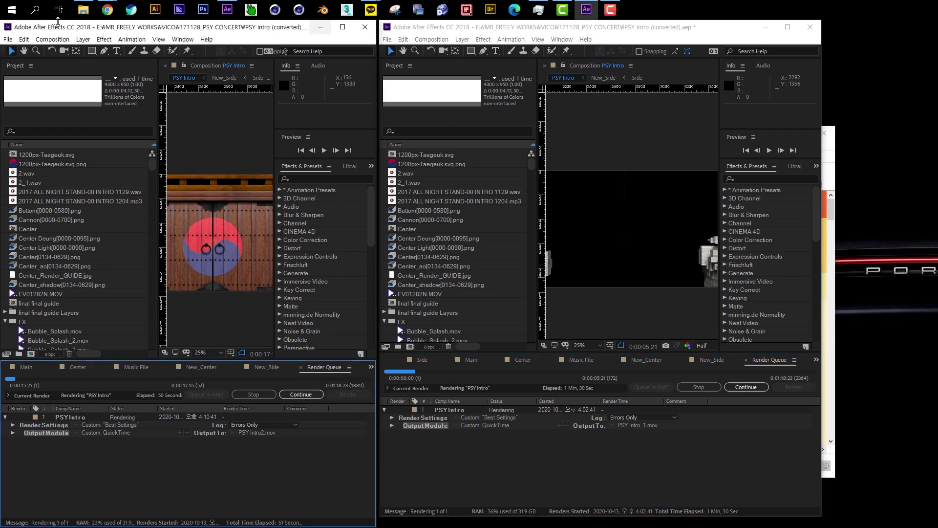
{"action": "left_click", "coordinate": [586, 9]}
{"action": "left_click", "coordinate": [18, 201]}
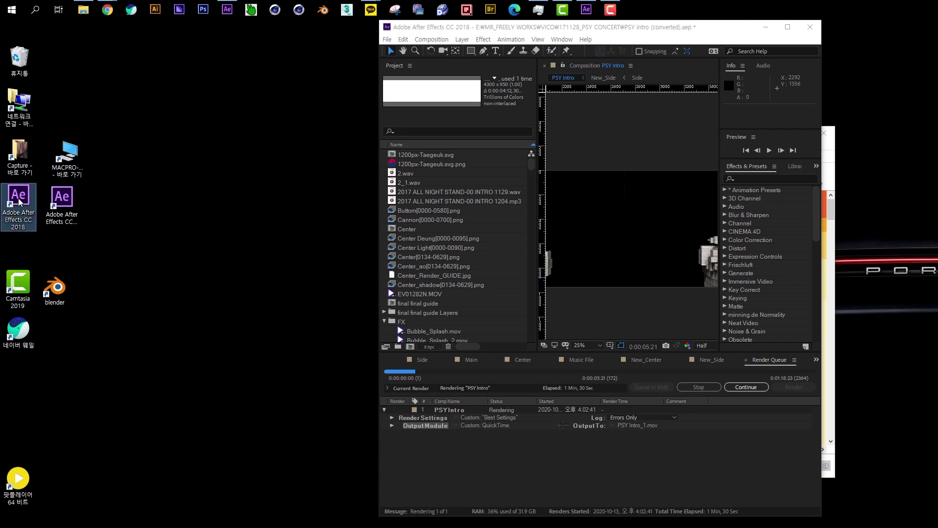
{"action": "left_click_drag", "start_coordinate": [21, 199], "coordinate": [105, 225]}
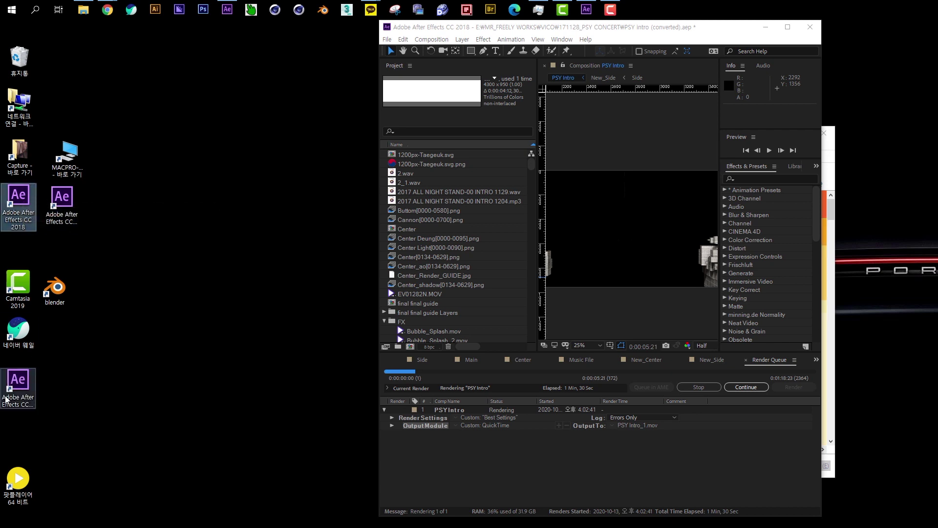
{"action": "left_click", "coordinate": [108, 230]}
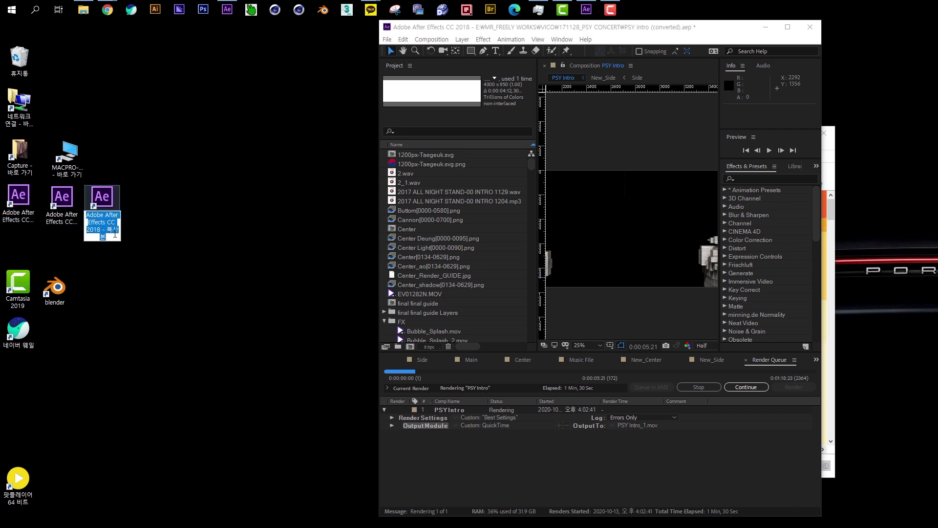
{"action": "left_click_drag", "start_coordinate": [105, 230], "coordinate": [141, 259]}
{"action": "key", "text": "BackSpace"}
{"action": "type", "text": "_2"}
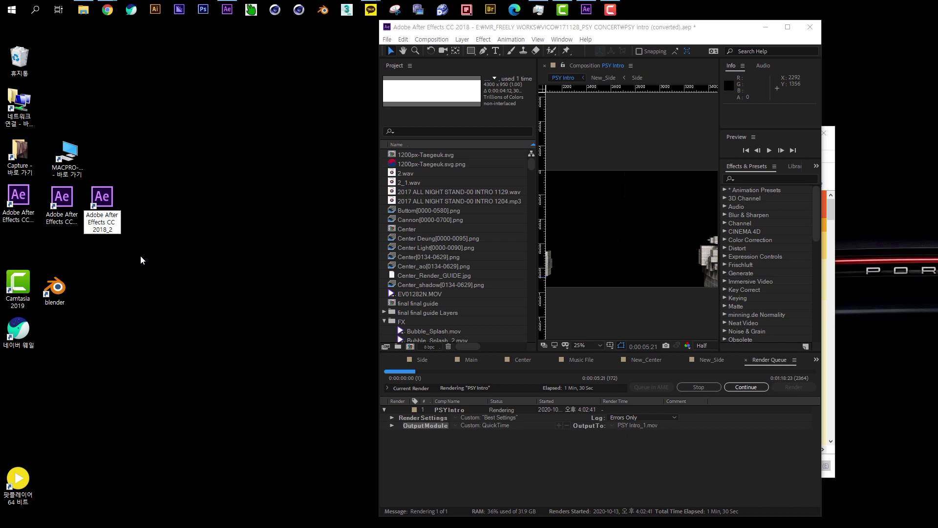
{"action": "key", "text": "Return"}
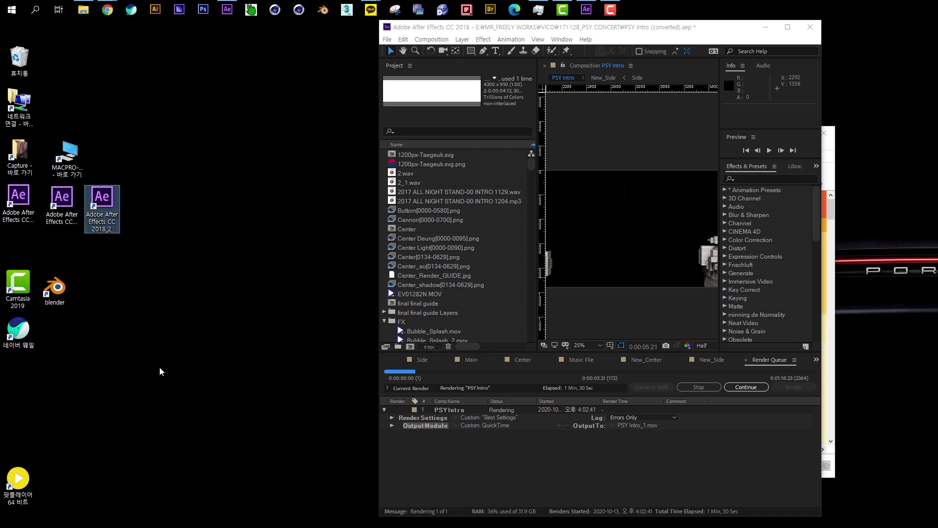
Append -m to the _2 shortcut's Target and launch a third After Effects instance from it
{"action": "key", "text": "Menu"}
{"action": "left_click", "coordinate": [184, 475]}
{"action": "key", "text": "End"}
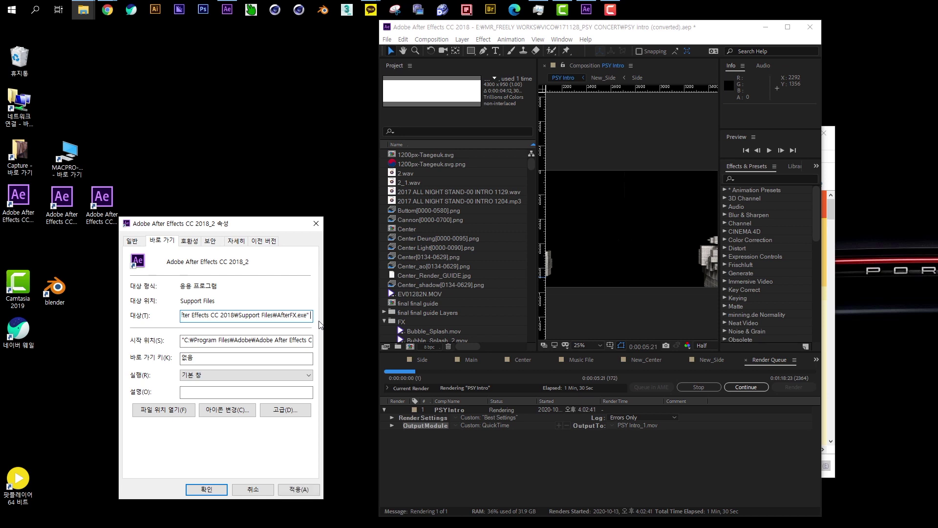
{"action": "type", "text": "-m"}
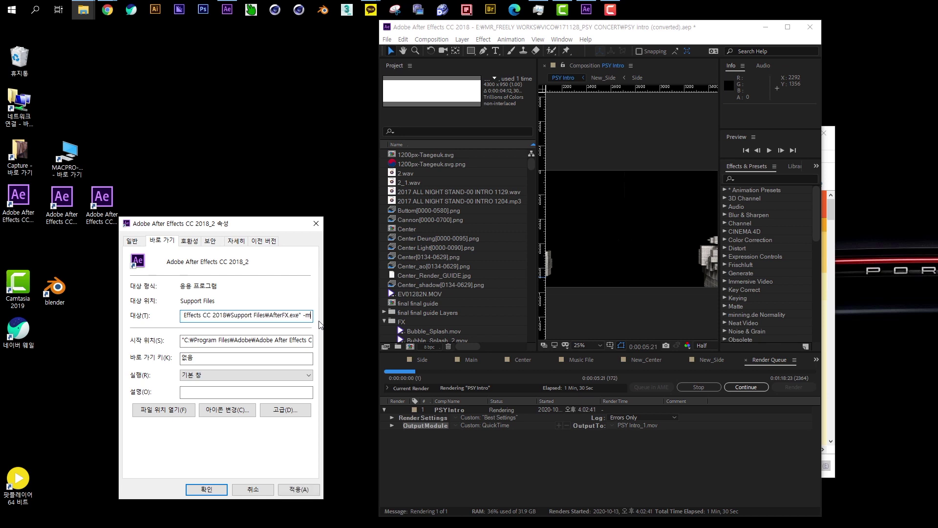
{"action": "left_click", "coordinate": [299, 489]}
{"action": "left_click", "coordinate": [206, 489]}
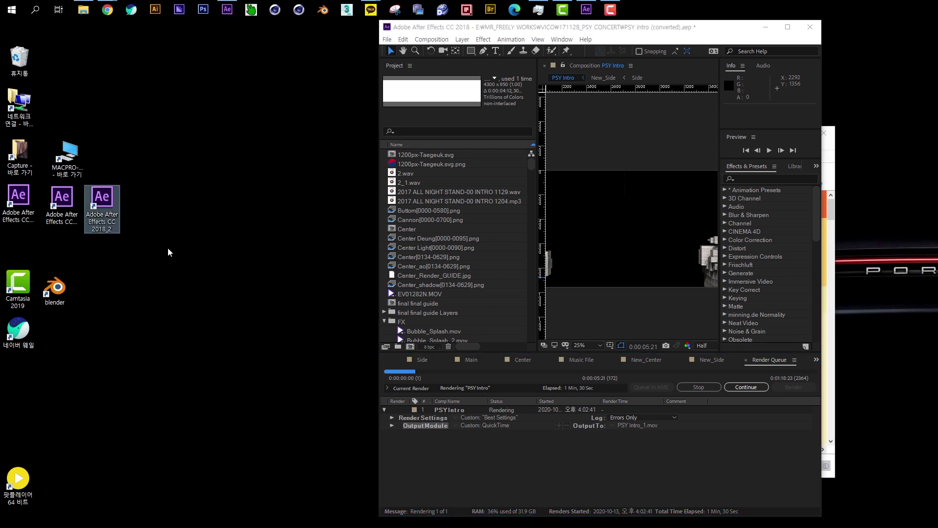
{"action": "double_click", "coordinate": [112, 209]}
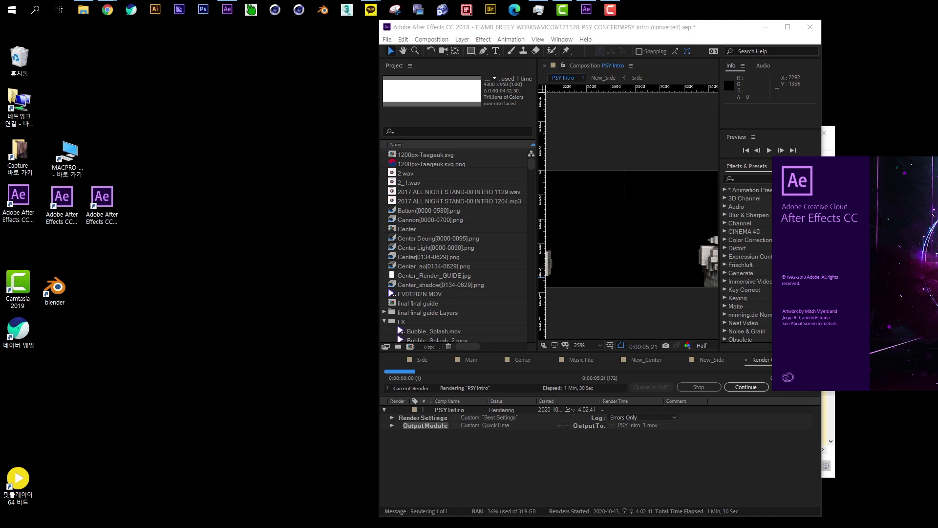
{"action": "left_click_drag", "start_coordinate": [646, 34], "coordinate": [160, 35]}
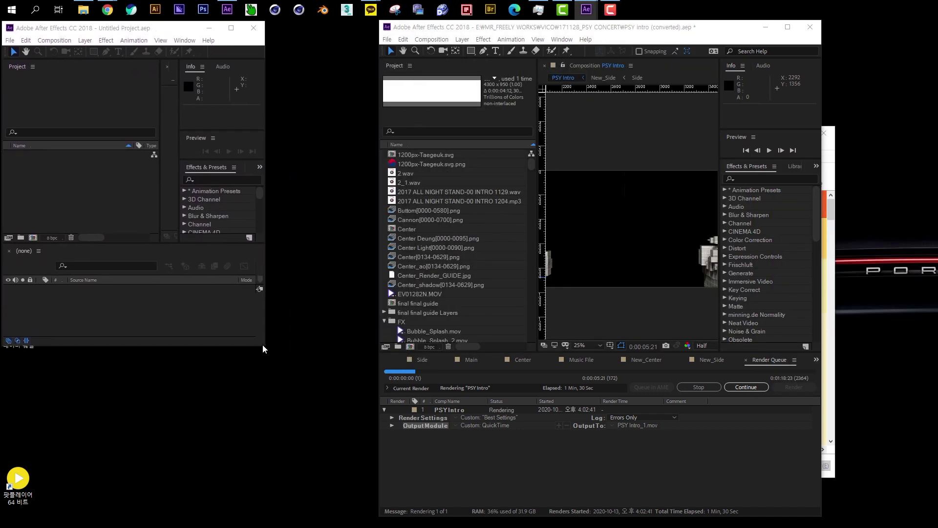
Enlarge the new window, open PSY intro (converted) from Recent, and browse the Side composition's layers
{"action": "left_click_drag", "start_coordinate": [268, 348], "coordinate": [801, 512]}
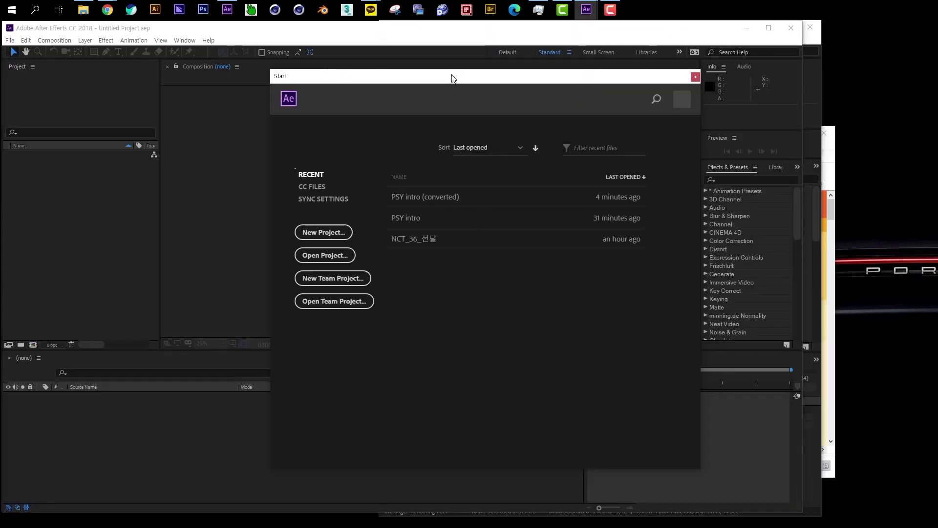
{"action": "left_click", "coordinate": [440, 201]}
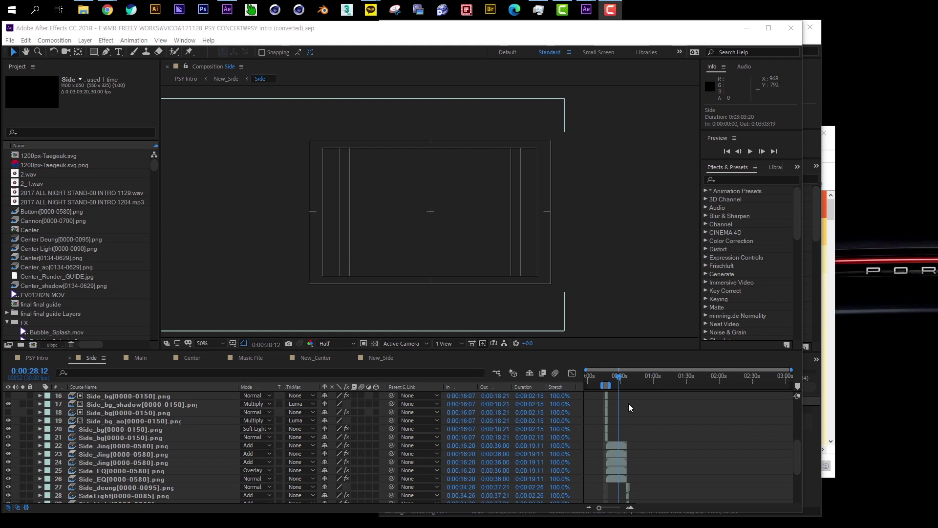
{"action": "left_click_drag", "start_coordinate": [612, 383], "coordinate": [595, 378]}
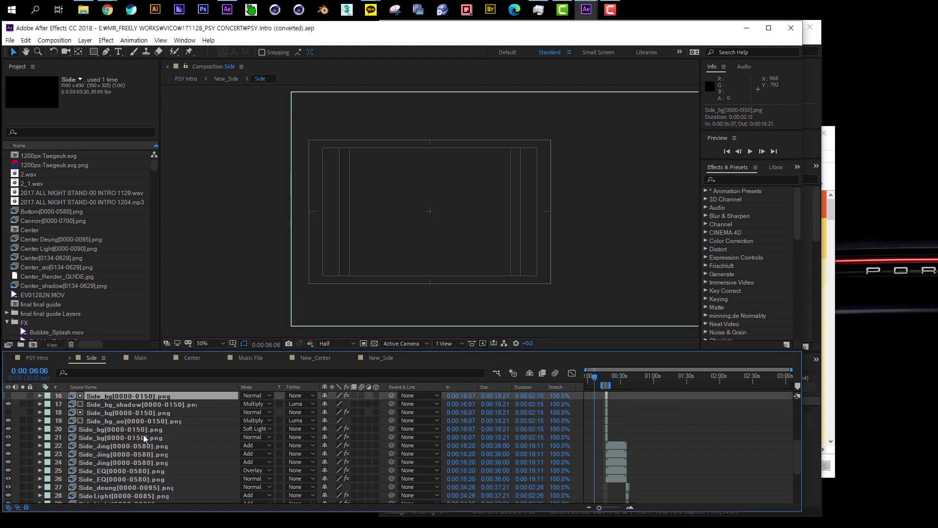
{"action": "left_click", "coordinate": [143, 430]}
{"action": "left_click", "coordinate": [129, 462]}
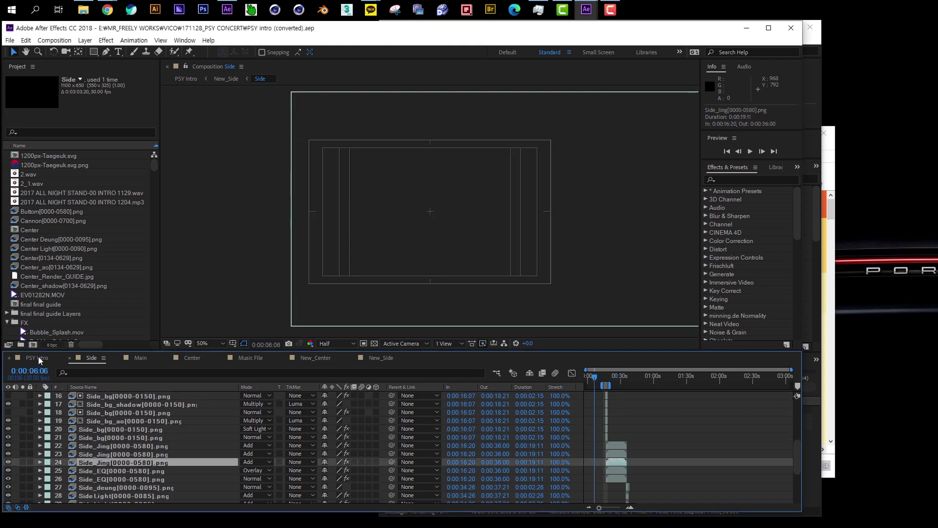
Switch to the PSY Intro composition and set the current time to 0:00:44:11
{"action": "left_click", "coordinate": [38, 358]}
{"action": "left_click", "coordinate": [635, 379]}
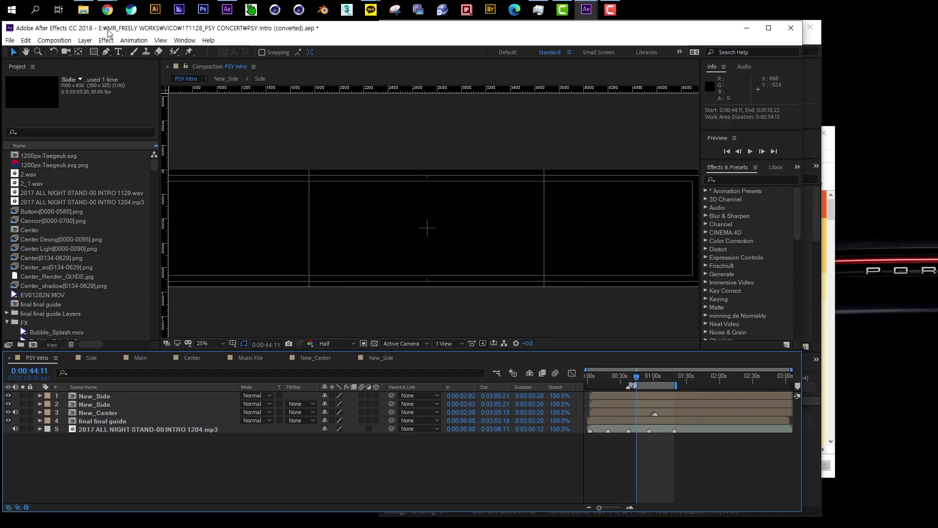
{"action": "left_click", "coordinate": [64, 41]}
Pre-render PSY Intro as PSY Intro3 using Best Settings
{"action": "left_click", "coordinate": [98, 220]}
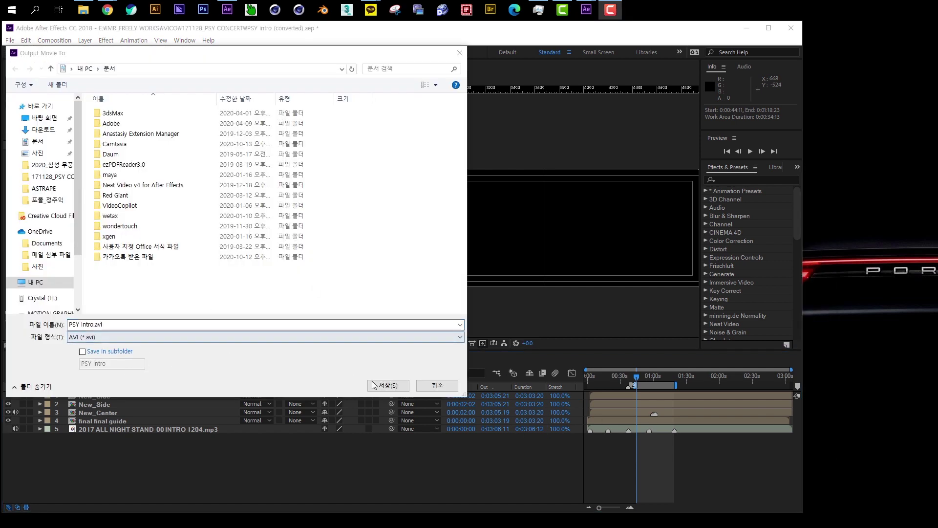
{"action": "left_click", "coordinate": [94, 324]}
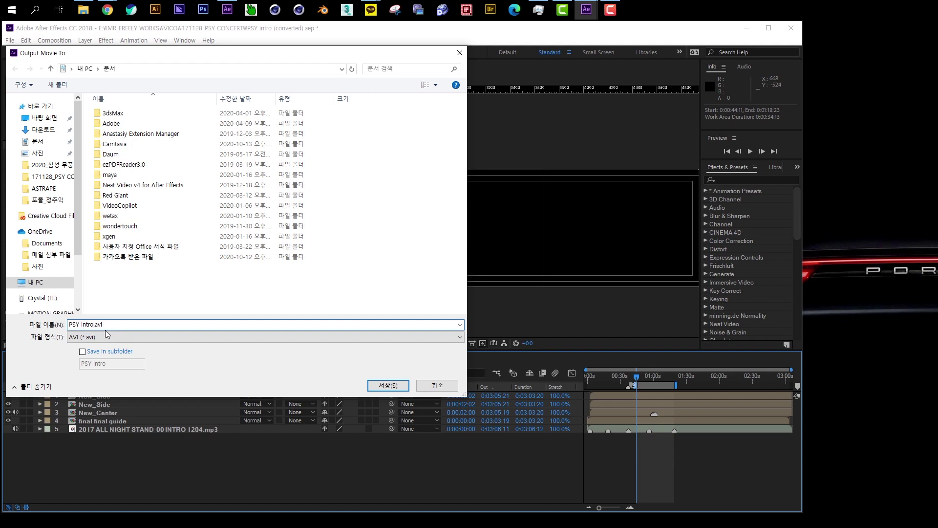
{"action": "type", "text": "3"}
{"action": "key", "text": "Return"}
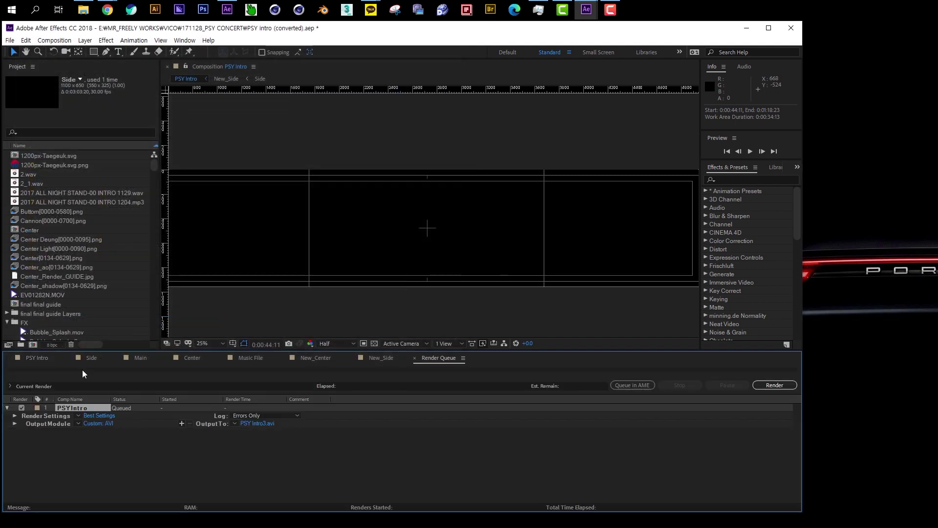
{"action": "left_click", "coordinate": [102, 416]}
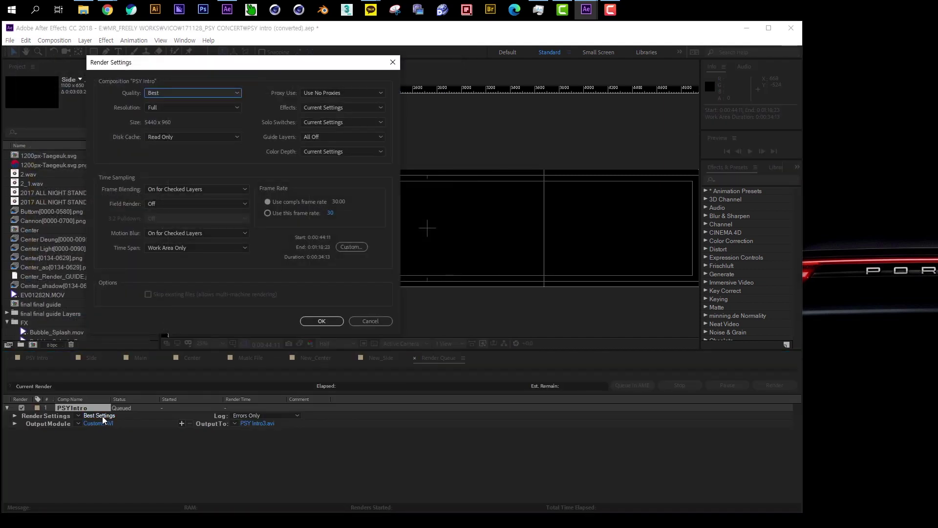
{"action": "key", "text": "Return"}
Set the output module to QuickTime with resizing on, start the render, and dismiss the work-area warning
{"action": "left_click", "coordinate": [102, 423]}
{"action": "left_click", "coordinate": [211, 95]}
{"action": "left_click", "coordinate": [213, 245]}
{"action": "left_click", "coordinate": [127, 191]}
{"action": "left_click", "coordinate": [334, 369]}
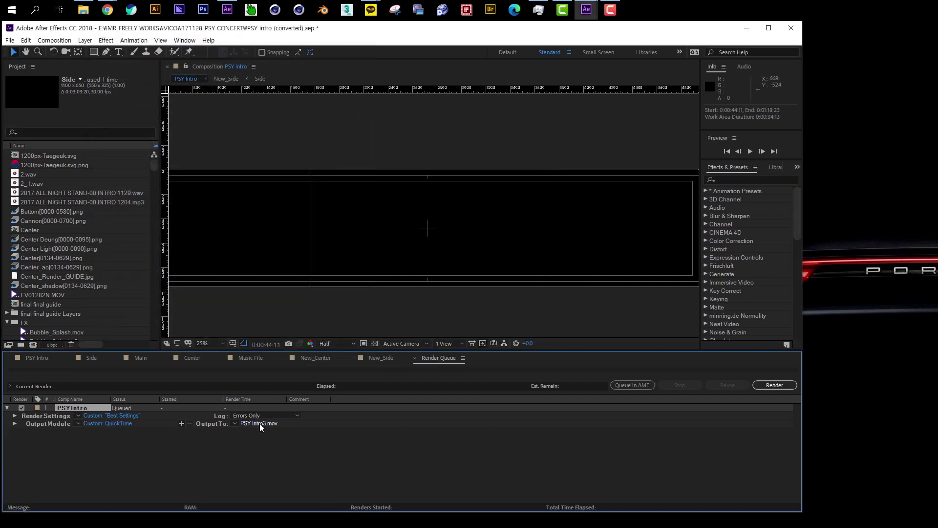
{"action": "left_click", "coordinate": [780, 388]}
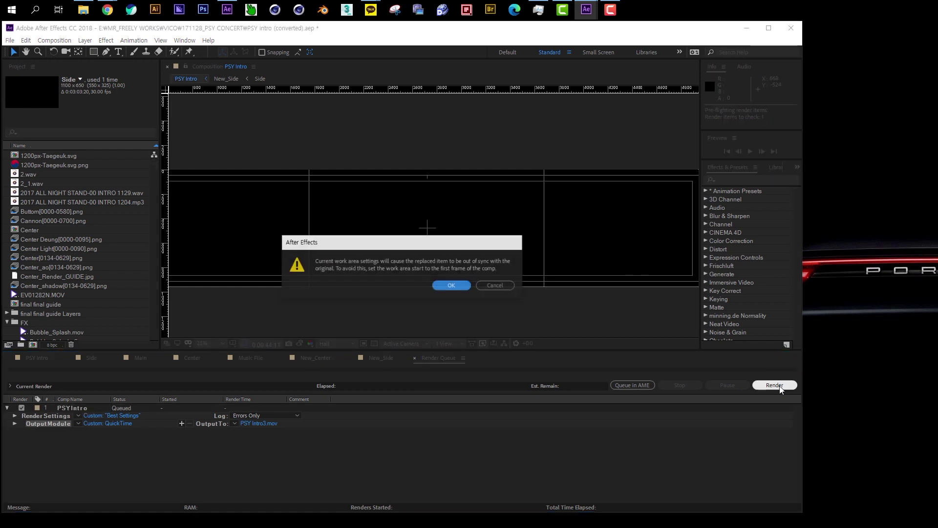
{"action": "left_click", "coordinate": [454, 286]}
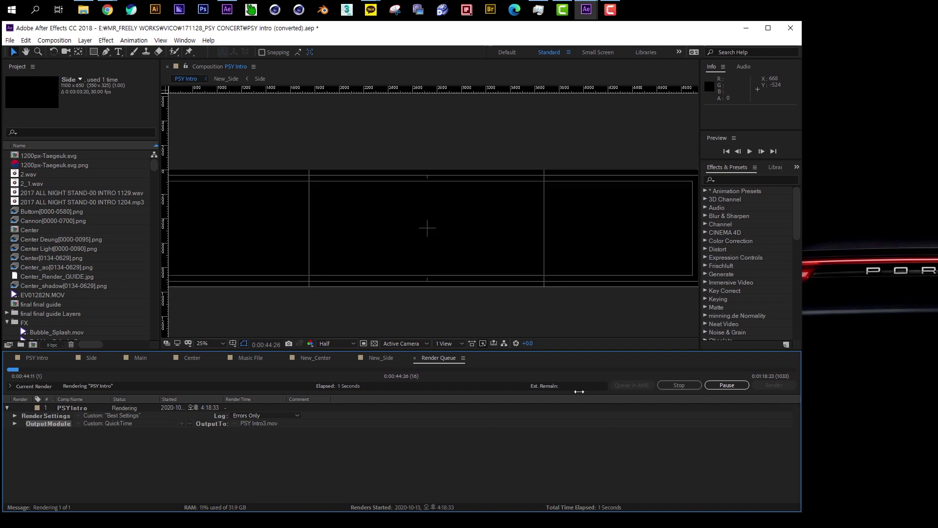
Narrow the new window, resume and enlarge the second instance's render, and pause the left render
{"action": "left_click_drag", "start_coordinate": [600, 391], "coordinate": [391, 21]}
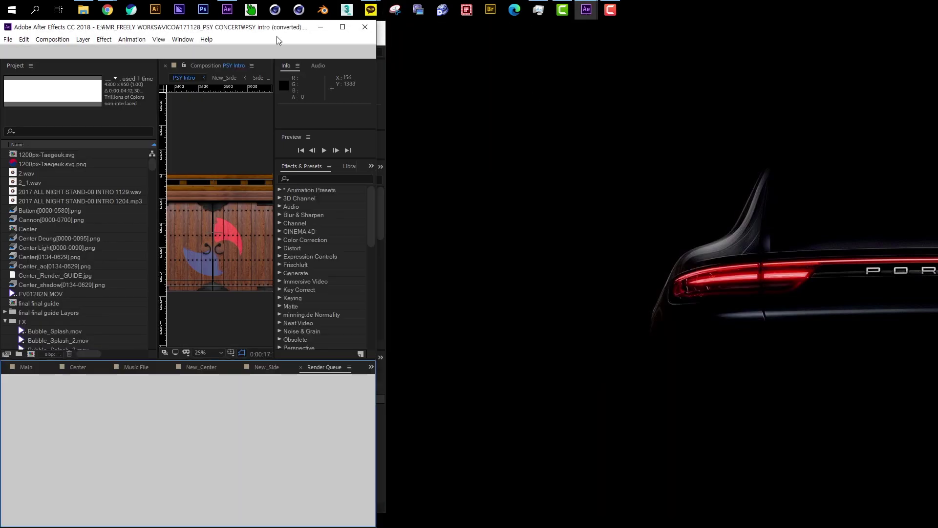
{"action": "left_click", "coordinate": [227, 10]}
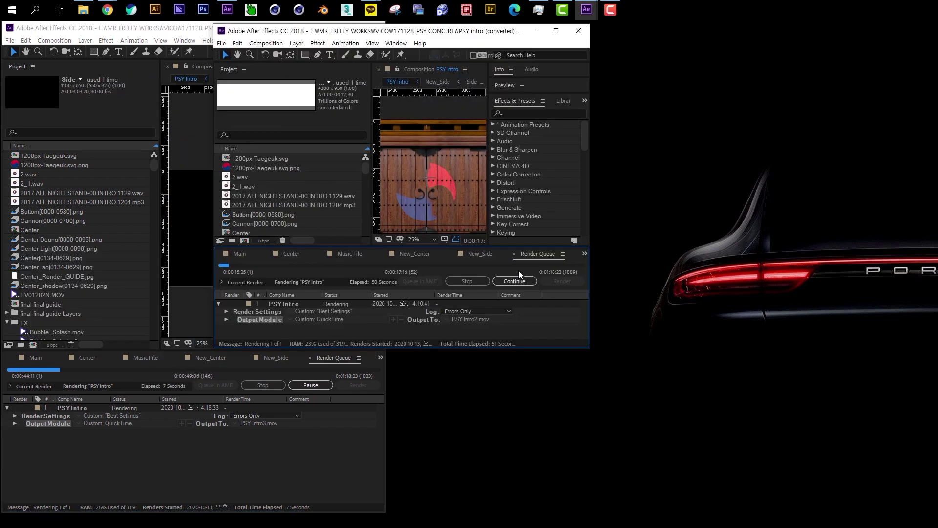
{"action": "left_click", "coordinate": [515, 281]}
{"action": "left_click_drag", "start_coordinate": [483, 347], "coordinate": [484, 508]}
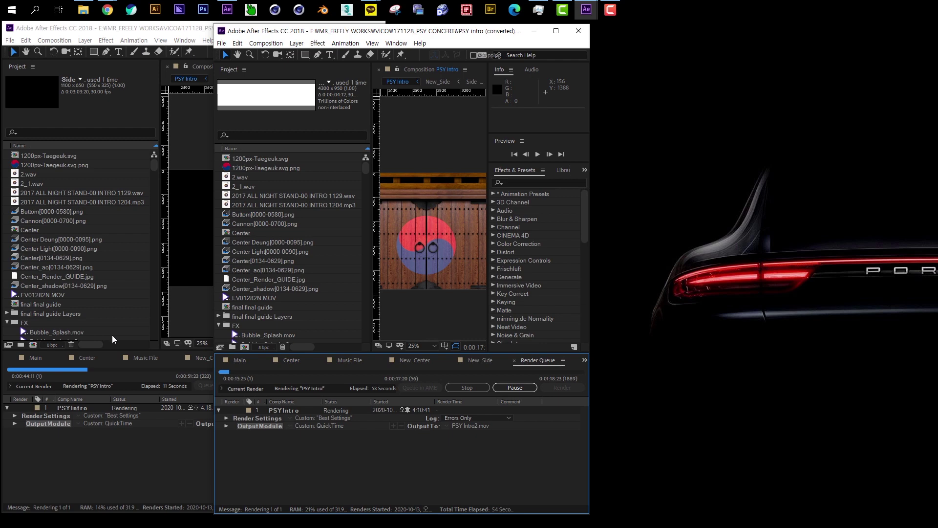
{"action": "left_click", "coordinate": [122, 370]}
{"action": "left_click", "coordinate": [311, 385]}
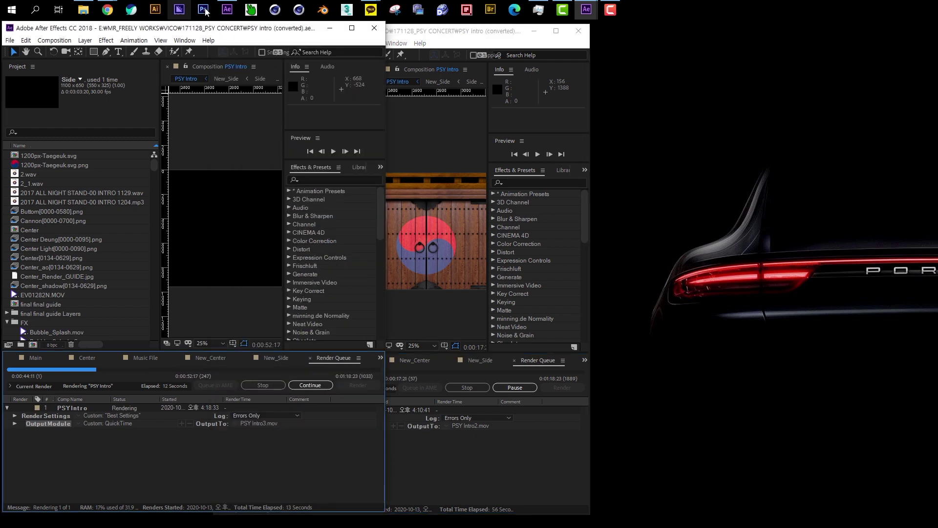
Narrow the right window, resume the right and left renders, and bring up Task Manager
{"action": "left_click", "coordinate": [228, 10]}
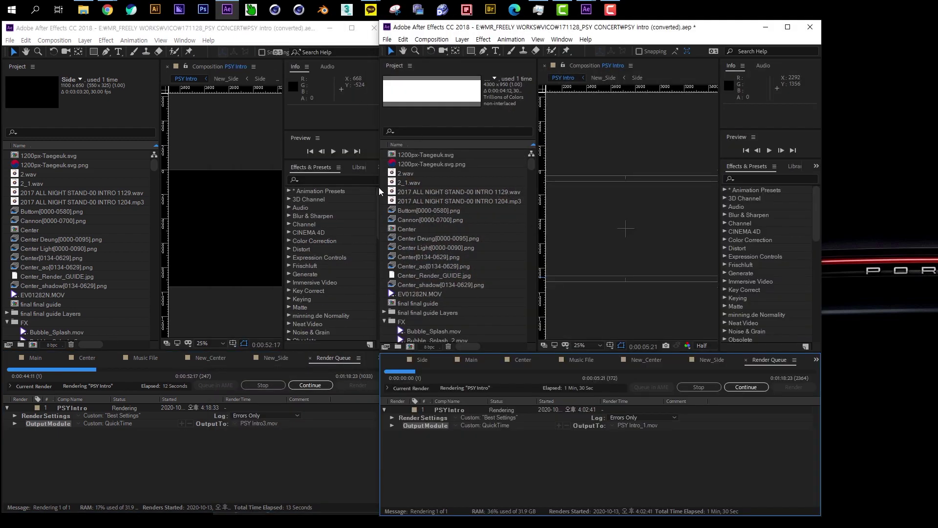
{"action": "left_click_drag", "start_coordinate": [433, 189], "coordinate": [557, 190]}
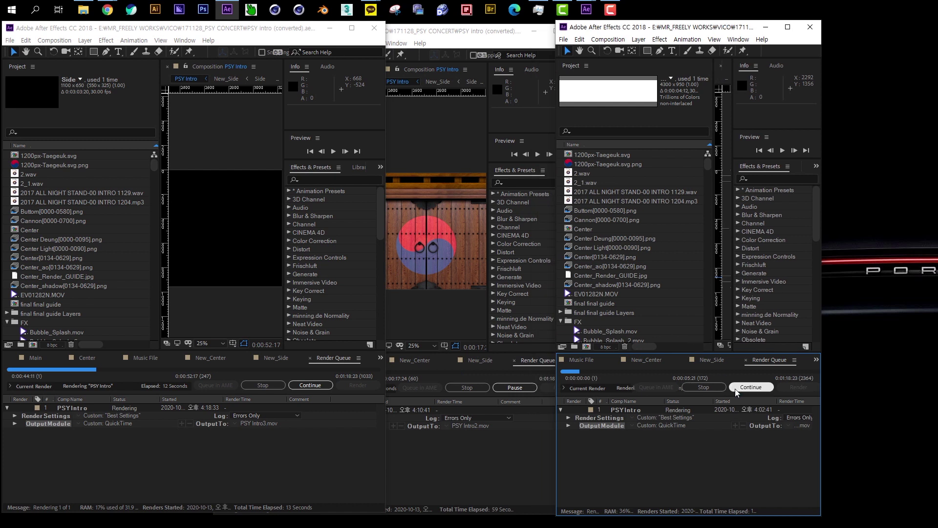
{"action": "left_click", "coordinate": [755, 389]}
{"action": "left_click", "coordinate": [314, 386]}
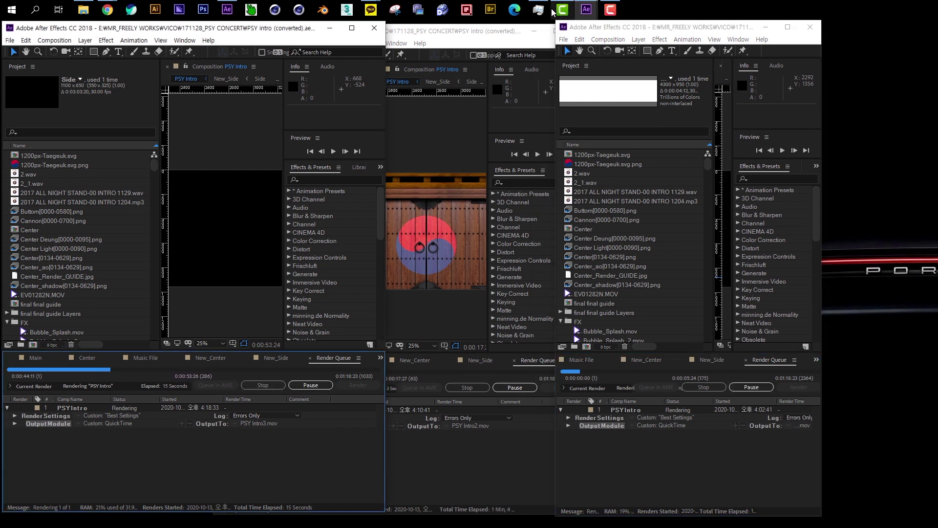
{"action": "left_click", "coordinate": [538, 9]}
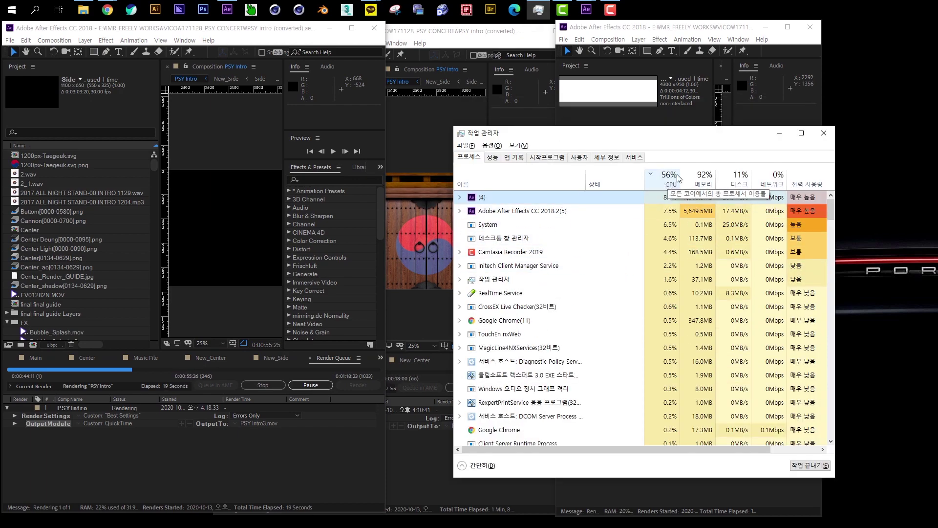
Move Task Manager left and pause the middle and right windows' renders
{"action": "left_click_drag", "start_coordinate": [685, 140], "coordinate": [526, 138]}
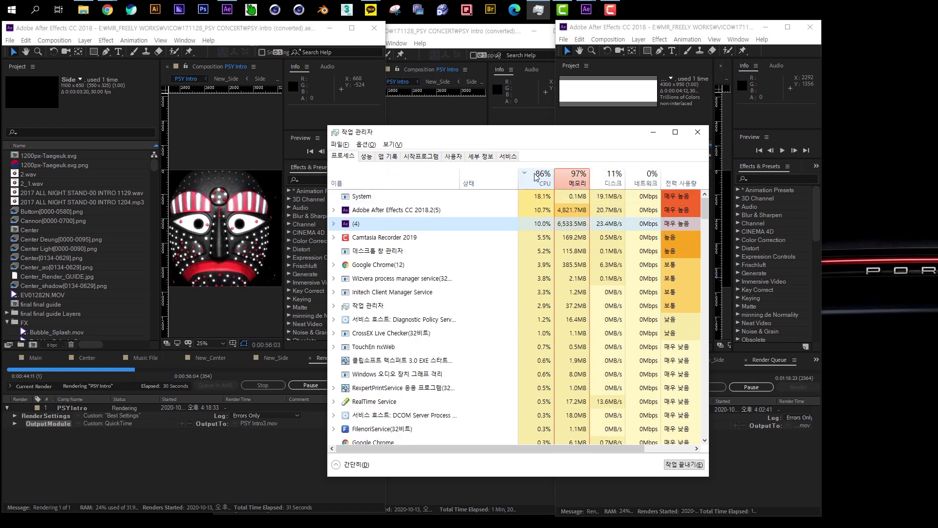
{"action": "left_click", "coordinate": [268, 364]}
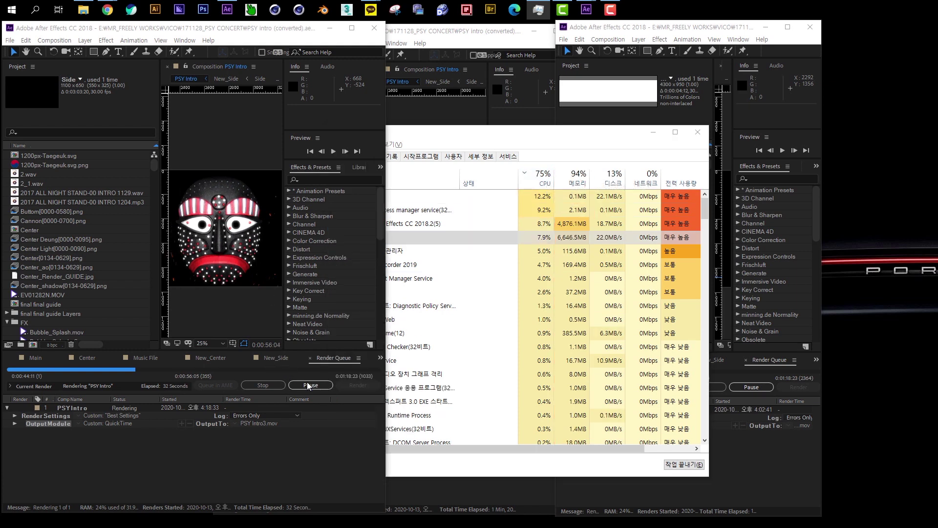
{"action": "left_click", "coordinate": [450, 117]}
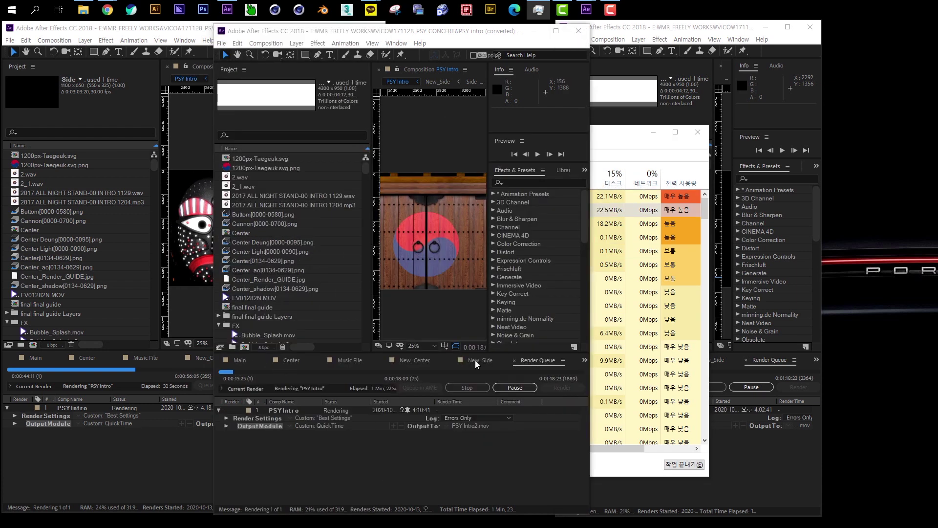
{"action": "left_click", "coordinate": [514, 387]}
{"action": "left_click", "coordinate": [718, 388]}
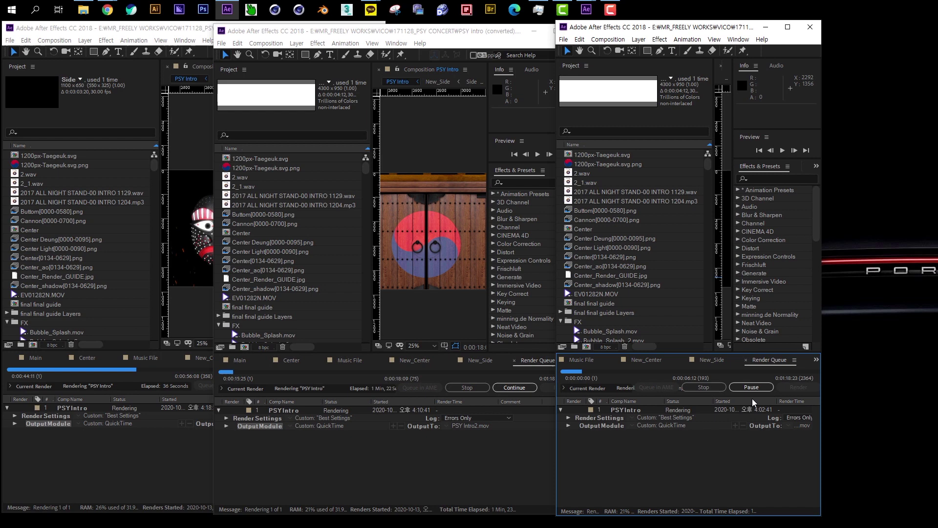
{"action": "left_click", "coordinate": [752, 387]}
Minimize the right, middle and left After Effects windows to reveal the desktop
{"action": "left_click", "coordinate": [164, 460]}
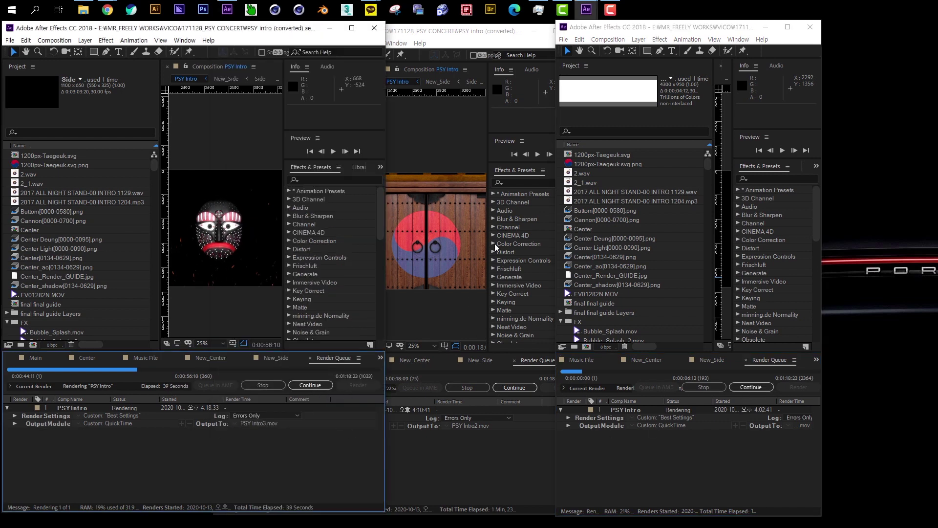
{"action": "left_click", "coordinate": [766, 27]}
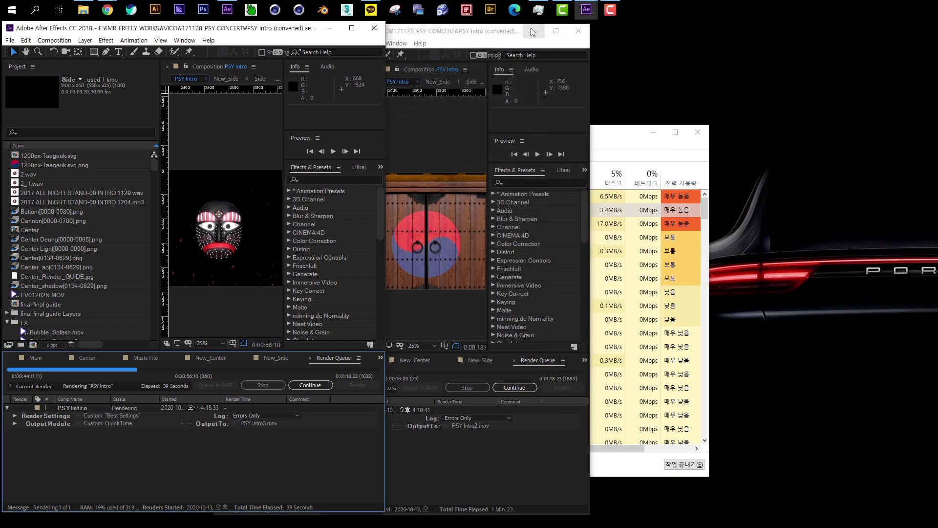
{"action": "left_click", "coordinate": [534, 30]}
{"action": "left_click", "coordinate": [339, 29]}
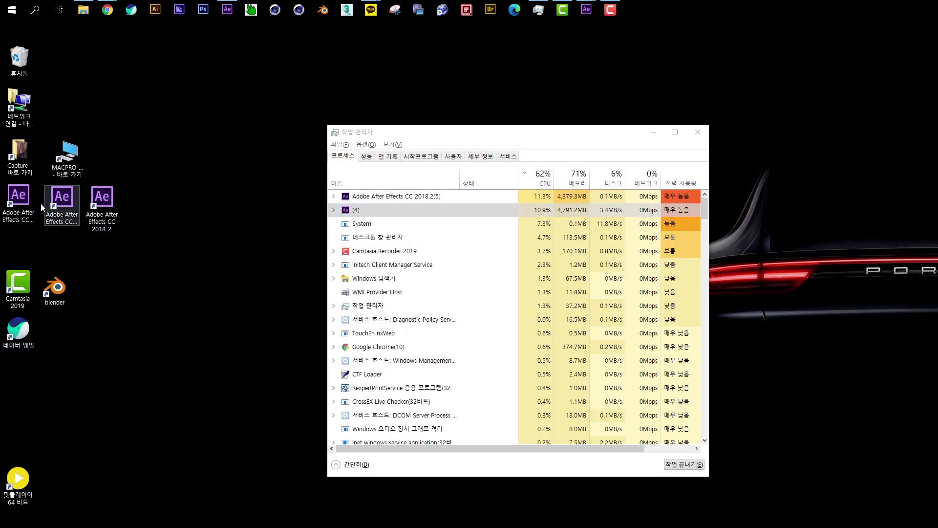
Duplicate the After Effects desktop shortcut and name it Adobe After Effects CC 2018_4
{"action": "mouse_move", "coordinate": [16, 204]}
{"action": "left_mouse_down"}
{"action": "mouse_move", "coordinate": [27, 360]}
{"action": "mouse_move", "coordinate": [149, 244]}
{"action": "left_mouse_up"}
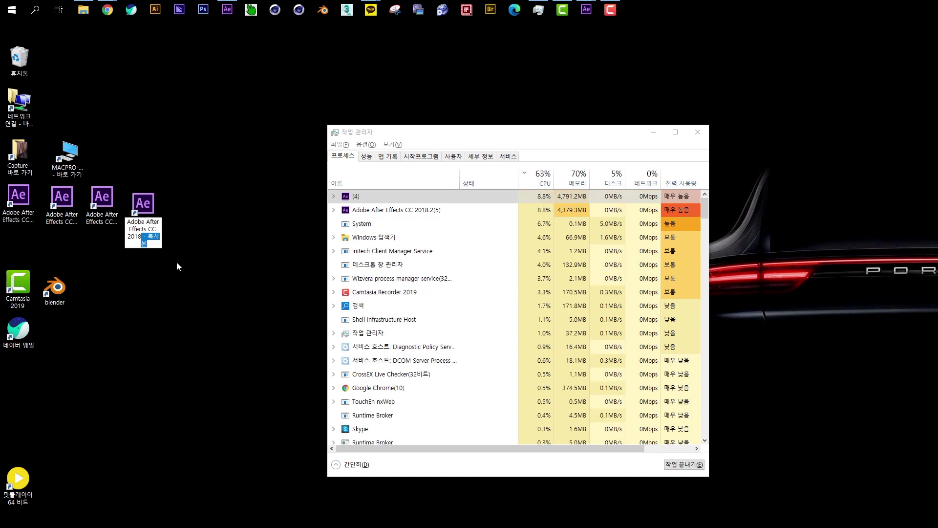
{"action": "type", "text": "4"}
{"action": "key", "text": "Return"}
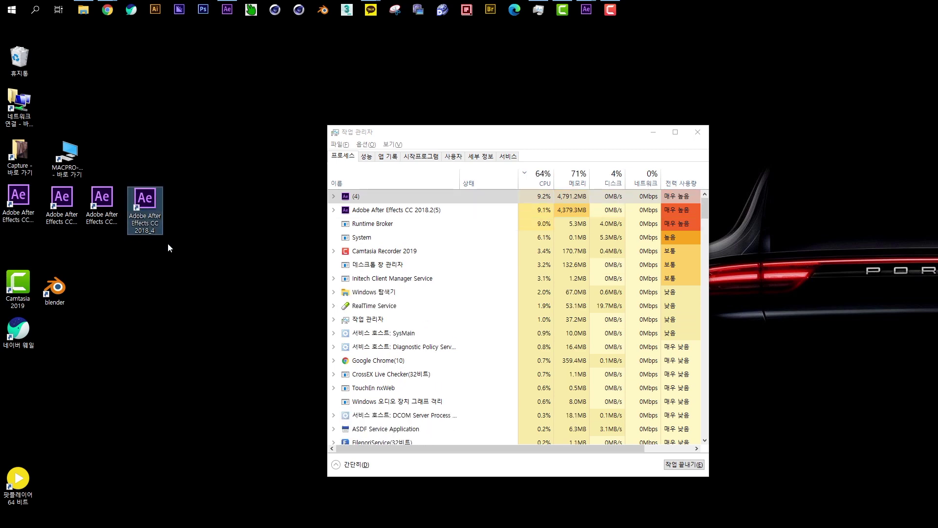
Append -m to the new shortcut's Target in Properties, then launch it
{"action": "key", "text": "Menu"}
{"action": "left_click", "coordinate": [208, 460]}
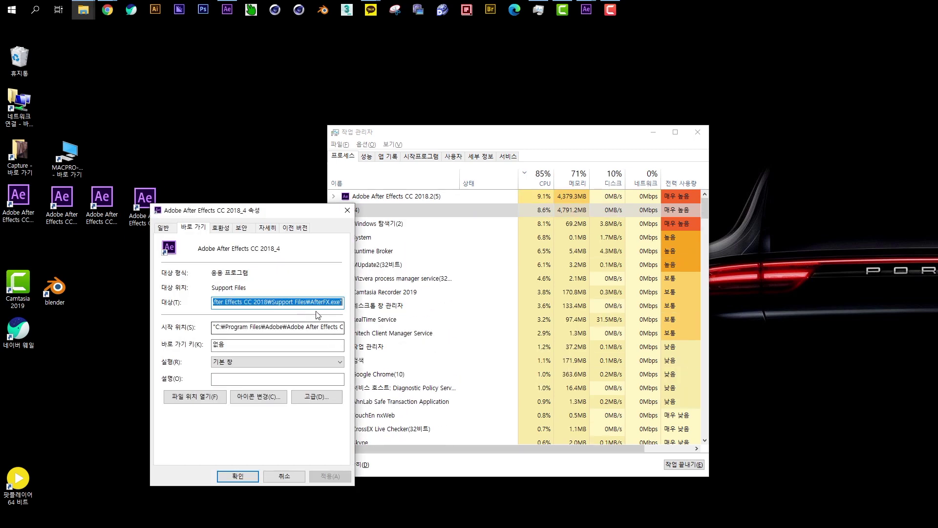
{"action": "left_click", "coordinate": [343, 302]}
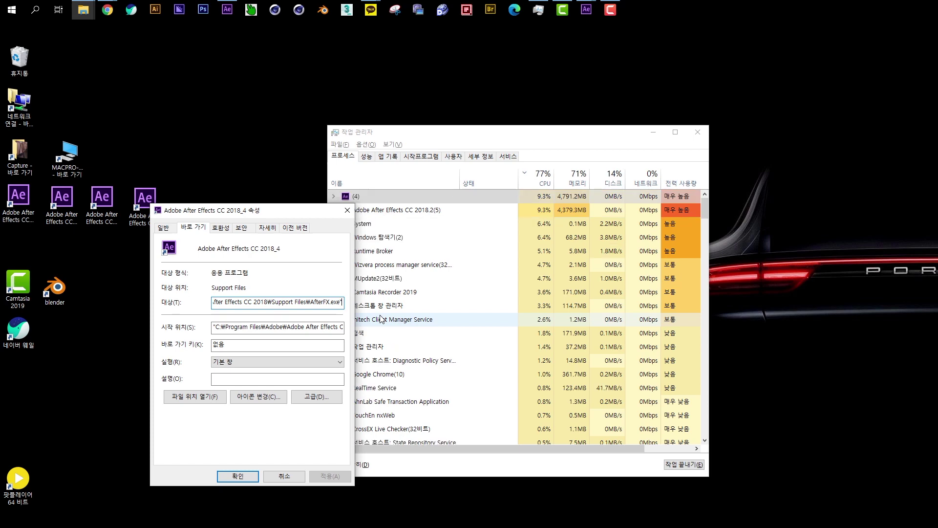
{"action": "type", "text": "-m"}
{"action": "key", "text": "Return"}
{"action": "left_click", "coordinate": [154, 215]}
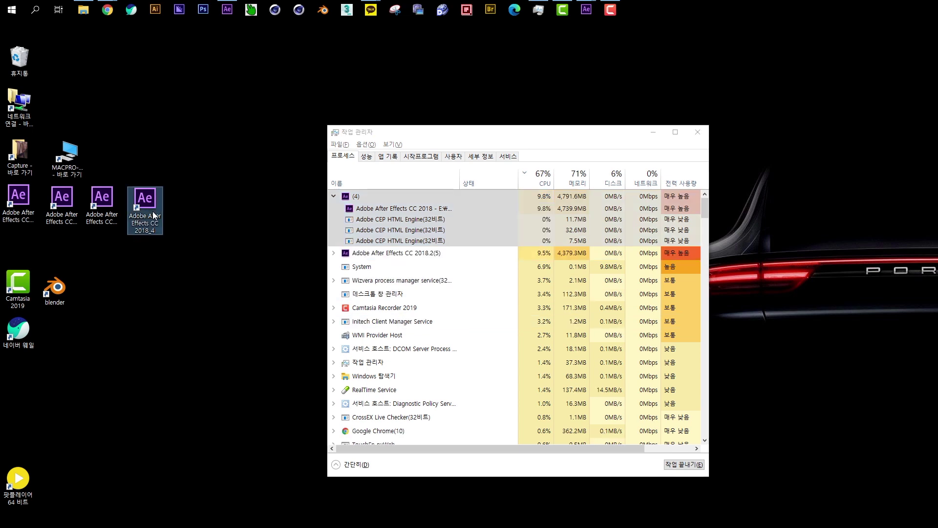
{"action": "double_click", "coordinate": [154, 215]}
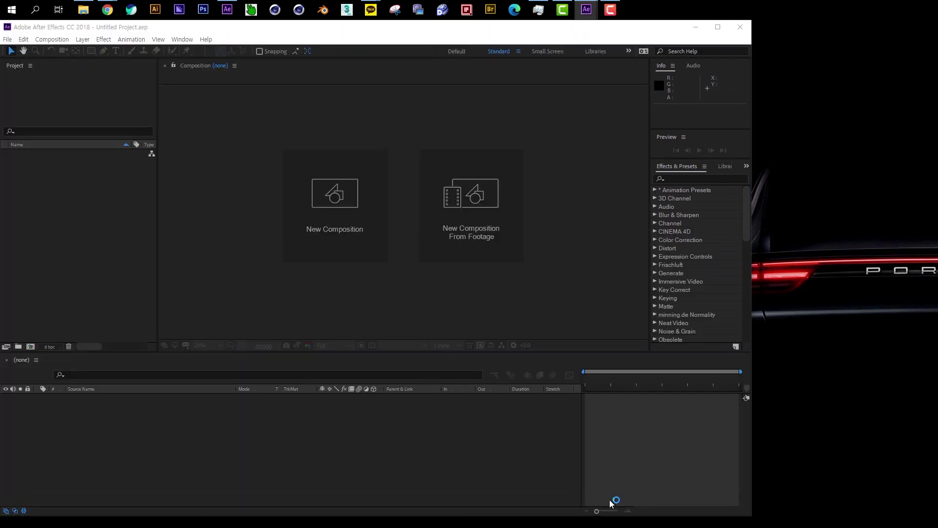
Widen the fourth instance to full width, close its Start screen, and shrink the window toward the lower left
{"action": "left_click_drag", "start_coordinate": [752, 500], "coordinate": [937, 500]}
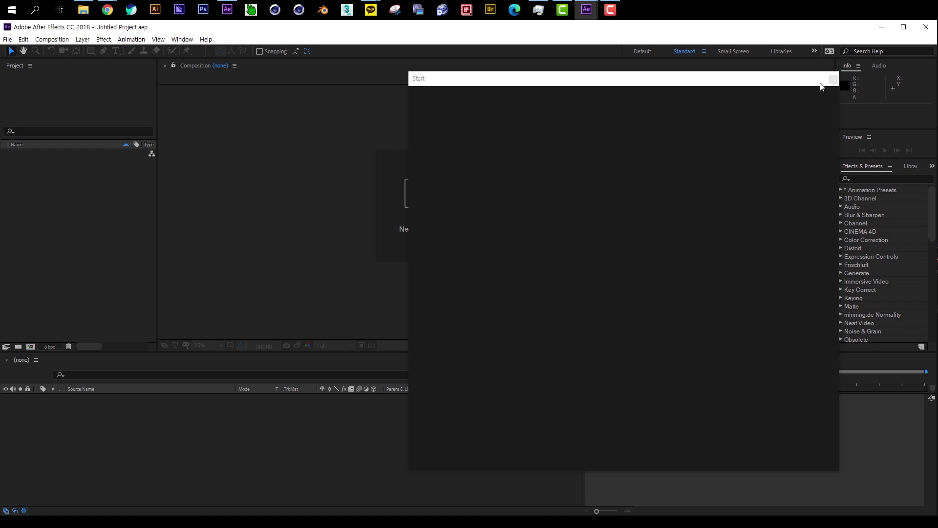
{"action": "left_click", "coordinate": [831, 78]}
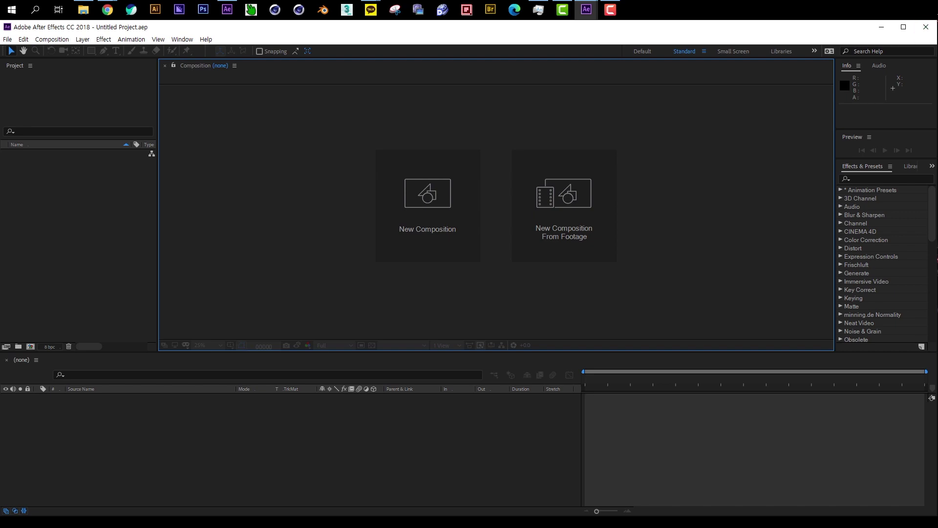
{"action": "left_click_drag", "start_coordinate": [885, 47], "coordinate": [334, 259]}
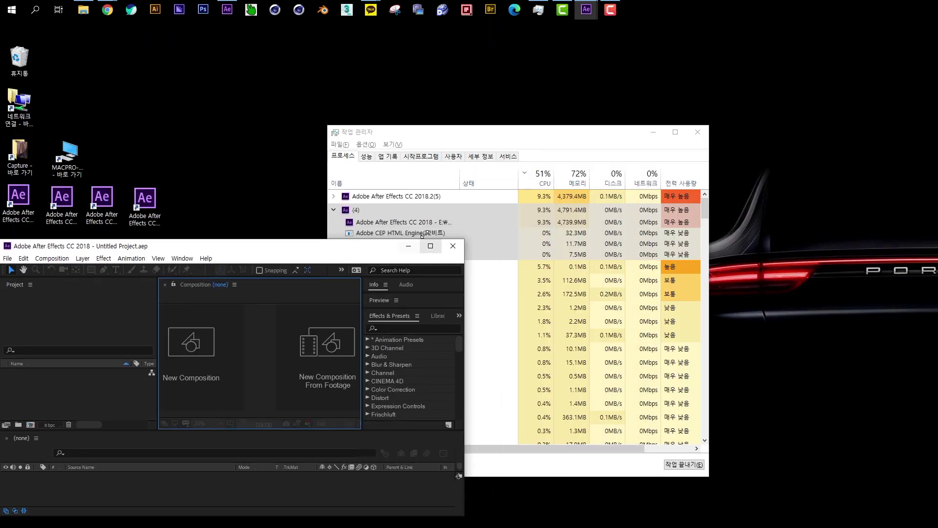
Move the new window to the top left and shrink the rendering PSY intro window beside it
{"action": "left_click_drag", "start_coordinate": [196, 266], "coordinate": [200, 30]}
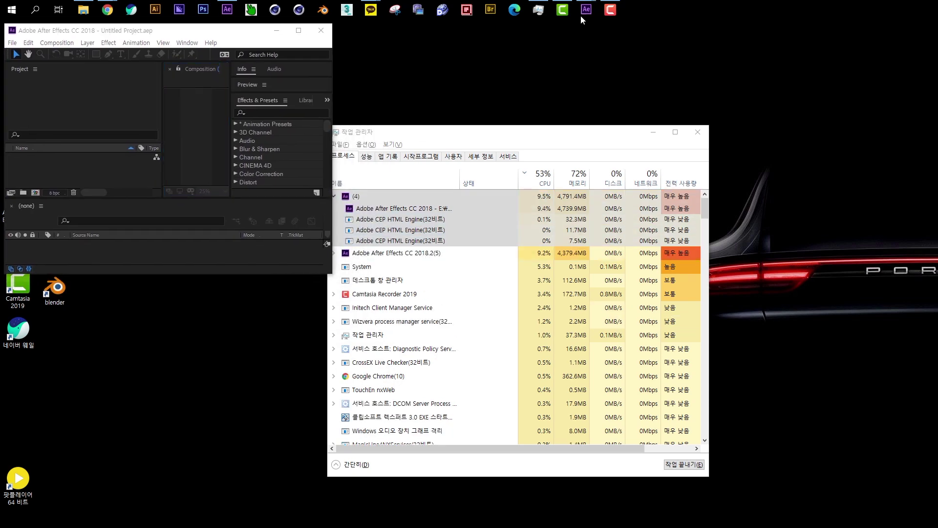
{"action": "mouse_move", "coordinate": [585, 12]}
{"action": "left_click", "coordinate": [601, 51]}
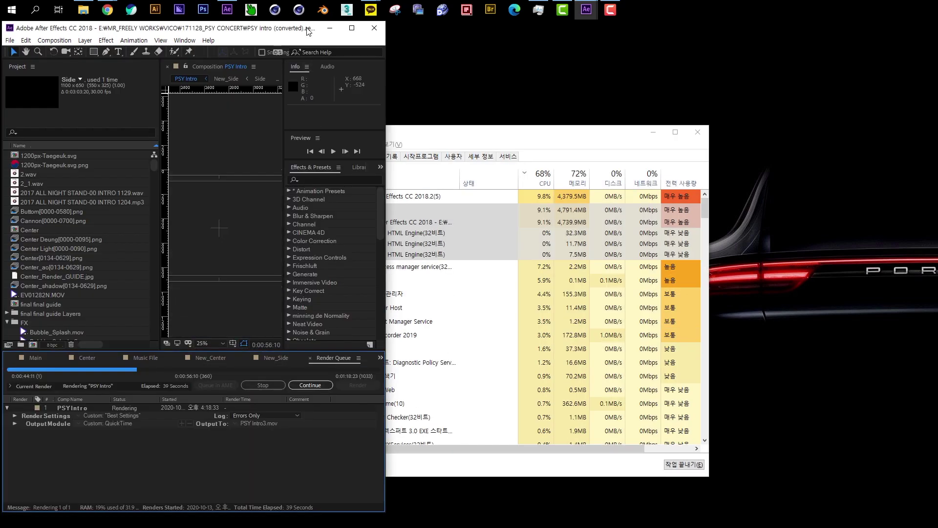
{"action": "left_click_drag", "start_coordinate": [308, 32], "coordinate": [358, 77]}
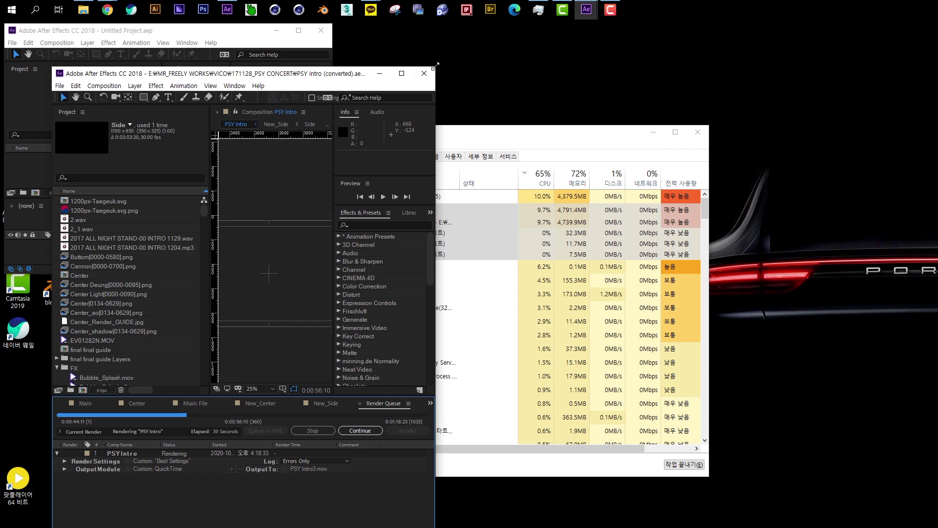
{"action": "left_click_drag", "start_coordinate": [436, 65], "coordinate": [392, 268]}
{"action": "left_click_drag", "start_coordinate": [295, 275], "coordinate": [247, 278]}
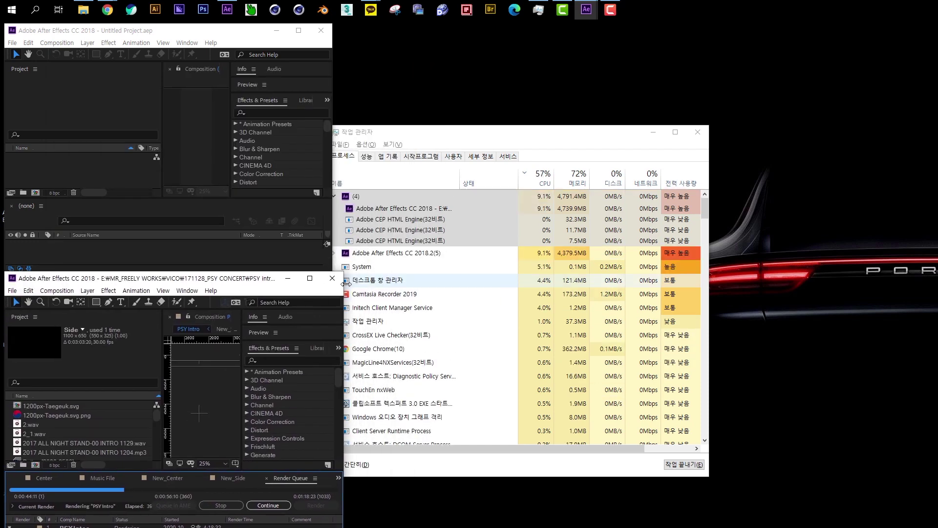
Shrink the other two rendering windows, fitting one into the top-right quarter
{"action": "left_click", "coordinate": [227, 10]}
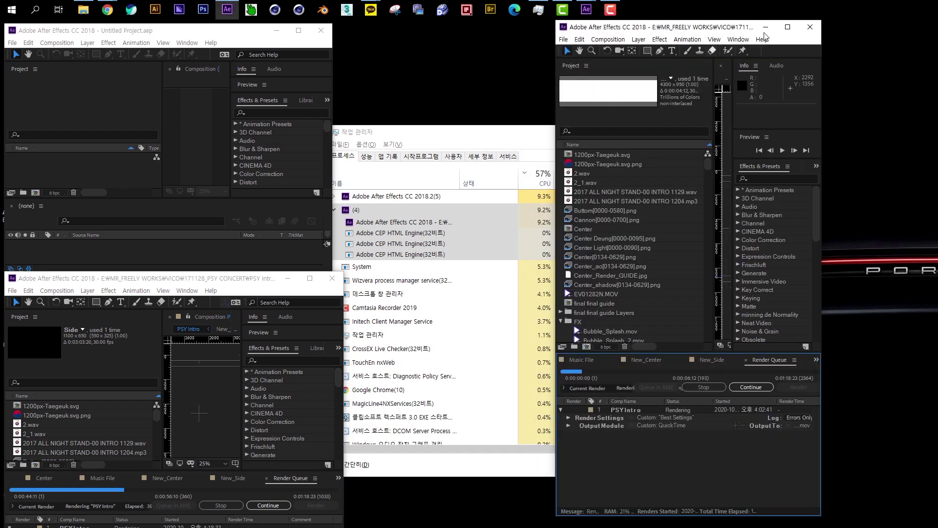
{"action": "left_click_drag", "start_coordinate": [543, 49], "coordinate": [357, 267]}
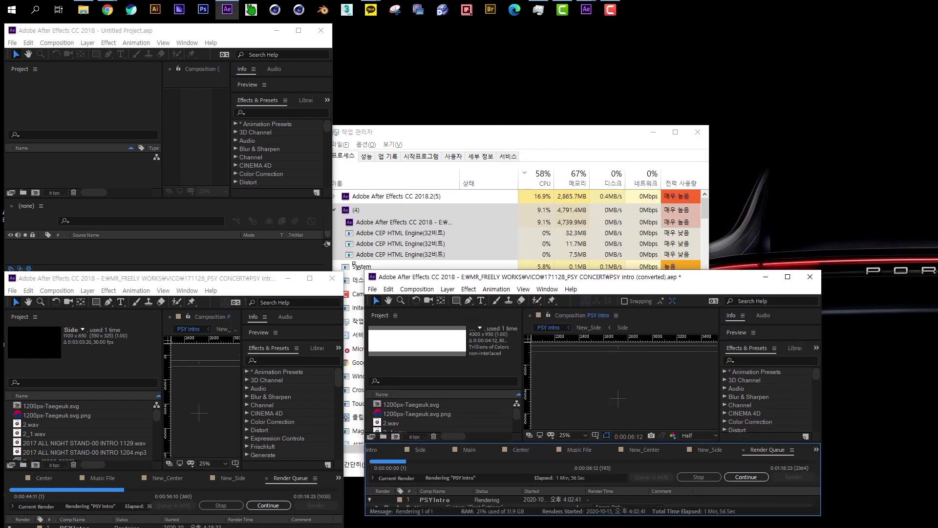
{"action": "left_click_drag", "start_coordinate": [618, 276], "coordinate": [608, 280]}
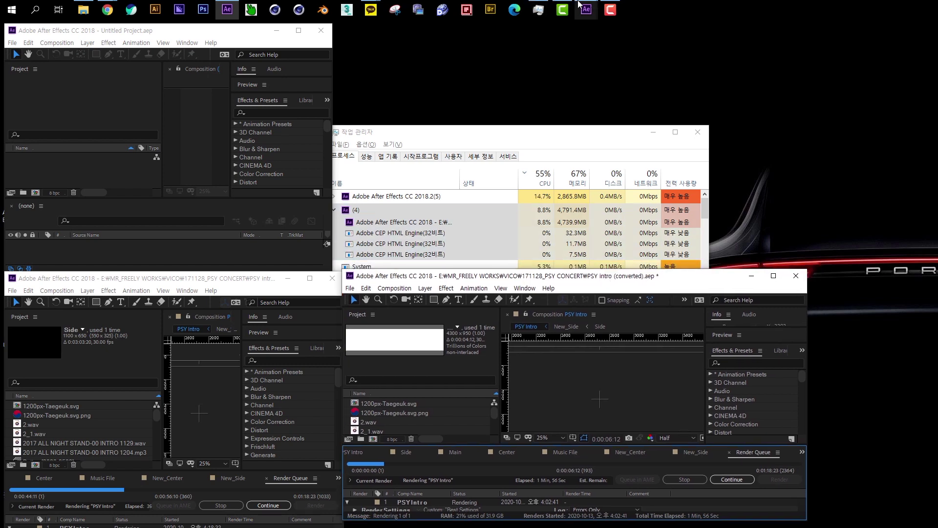
{"action": "mouse_move", "coordinate": [586, 10]}
{"action": "left_click", "coordinate": [555, 45]}
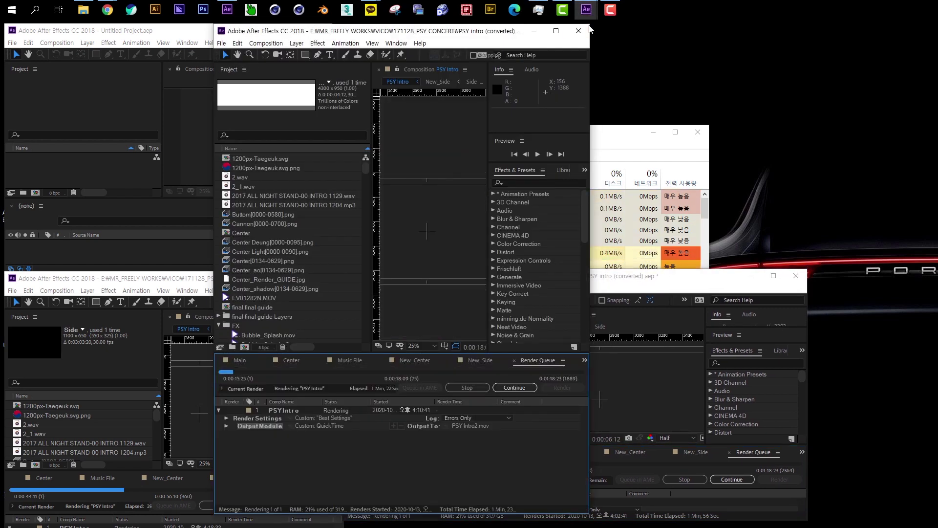
{"action": "left_click_drag", "start_coordinate": [589, 24], "coordinate": [606, 201]}
{"action": "mouse_move", "coordinate": [498, 201]}
{"action": "left_mouse_down"}
{"action": "mouse_move", "coordinate": [645, 93]}
{"action": "mouse_move", "coordinate": [617, 31]}
{"action": "left_mouse_up"}
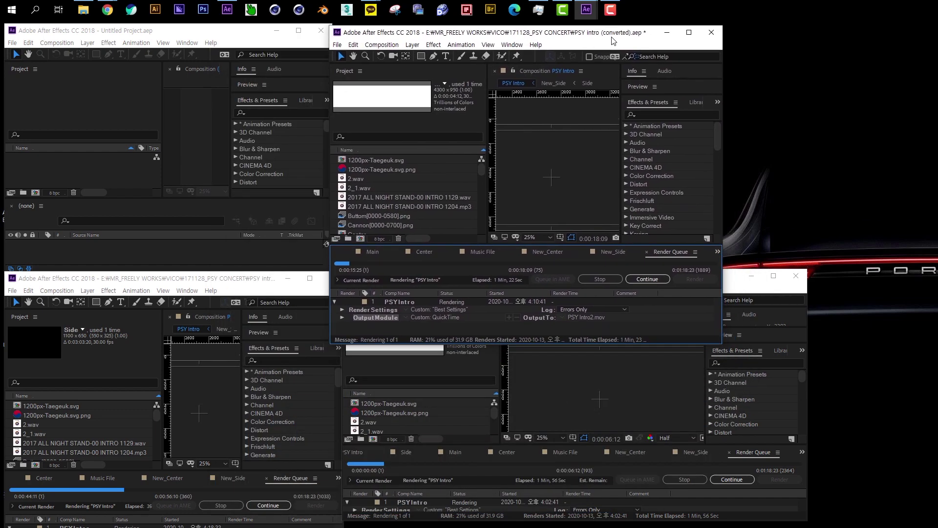
{"action": "left_click_drag", "start_coordinate": [724, 346], "coordinate": [811, 272]}
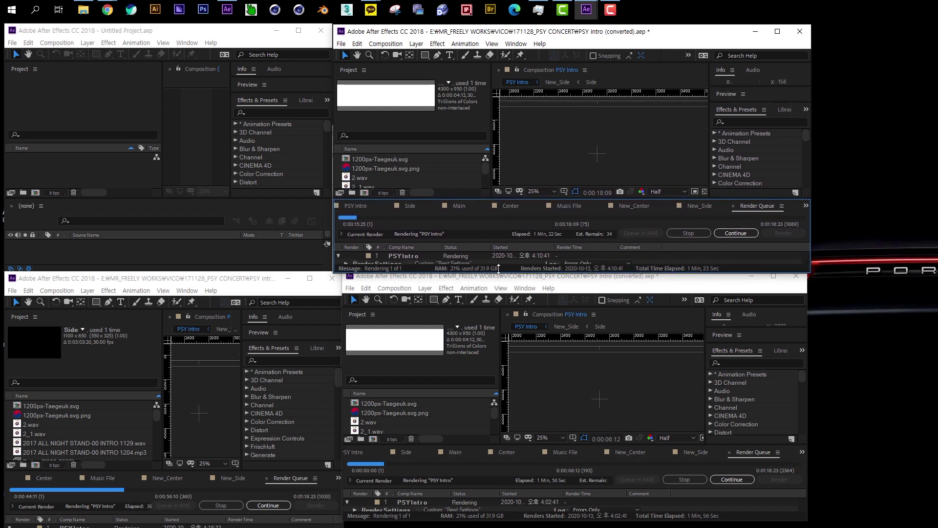
Nudge the right-hand windows into place and widen the left-hand windows to complete the grid
{"action": "left_click", "coordinate": [129, 104]}
{"action": "left_click", "coordinate": [186, 146]}
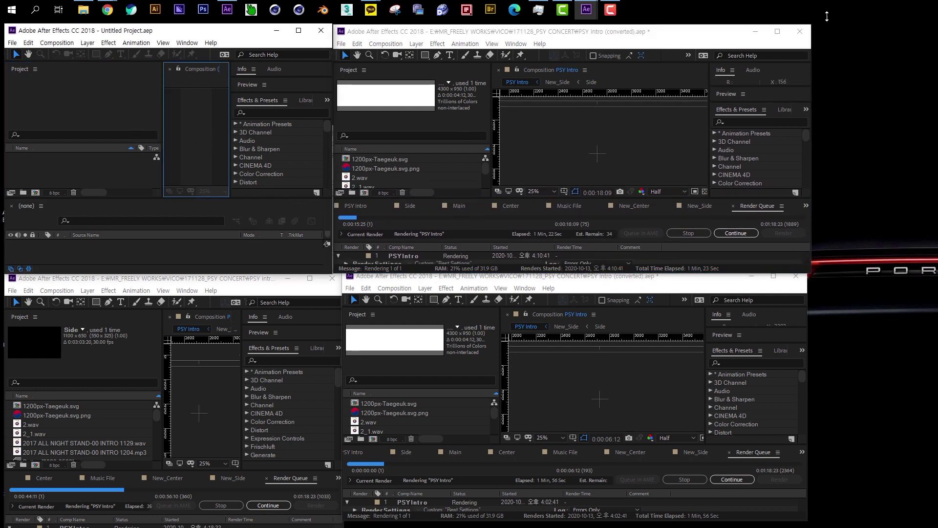
{"action": "left_click_drag", "start_coordinate": [703, 35], "coordinate": [794, 35]}
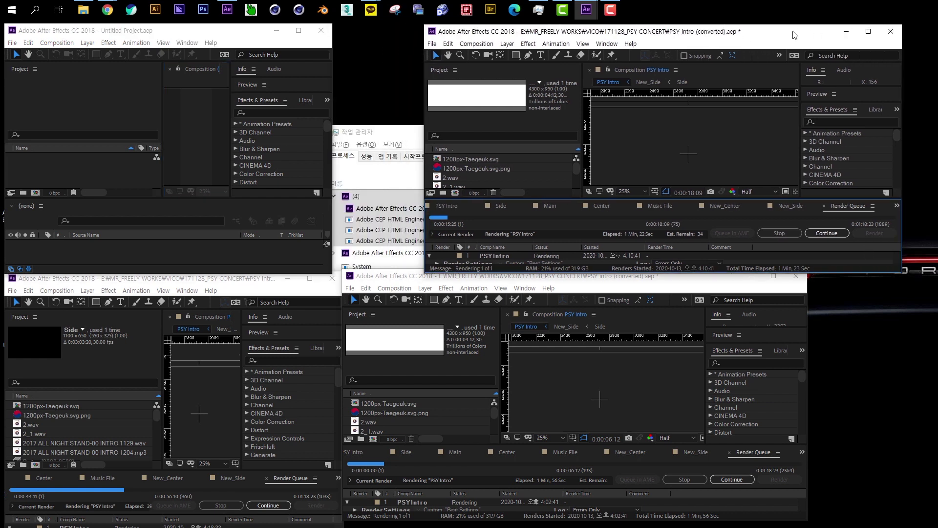
{"action": "left_click_drag", "start_coordinate": [576, 284], "coordinate": [706, 293]}
{"action": "left_click_drag", "start_coordinate": [738, 35], "coordinate": [775, 39]}
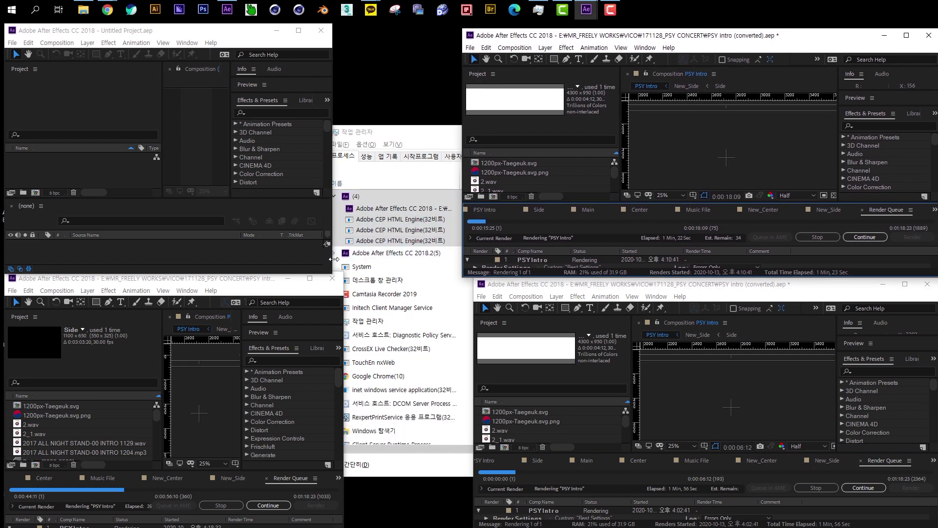
{"action": "left_click_drag", "start_coordinate": [332, 262], "coordinate": [465, 263]}
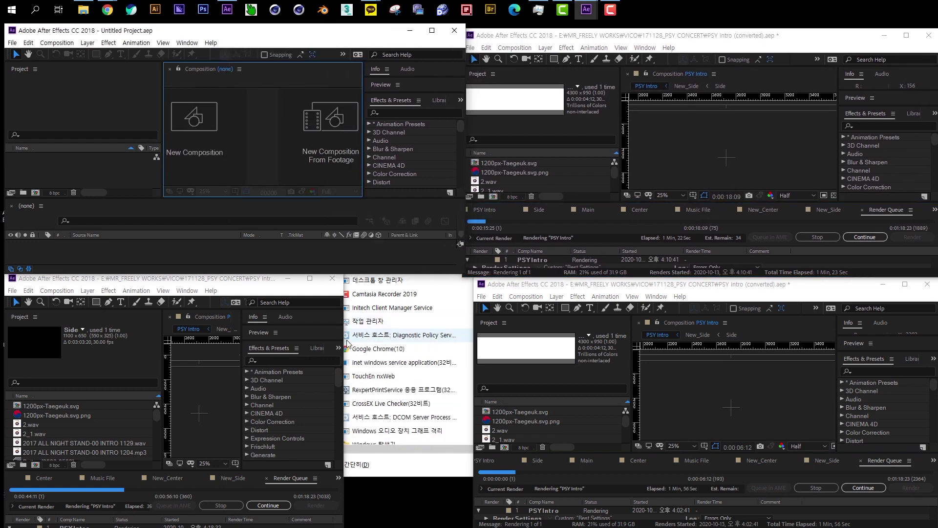
{"action": "mouse_move", "coordinate": [343, 342]}
{"action": "left_mouse_down"}
{"action": "mouse_move", "coordinate": [490, 352]}
{"action": "mouse_move", "coordinate": [477, 352]}
{"action": "left_mouse_up"}
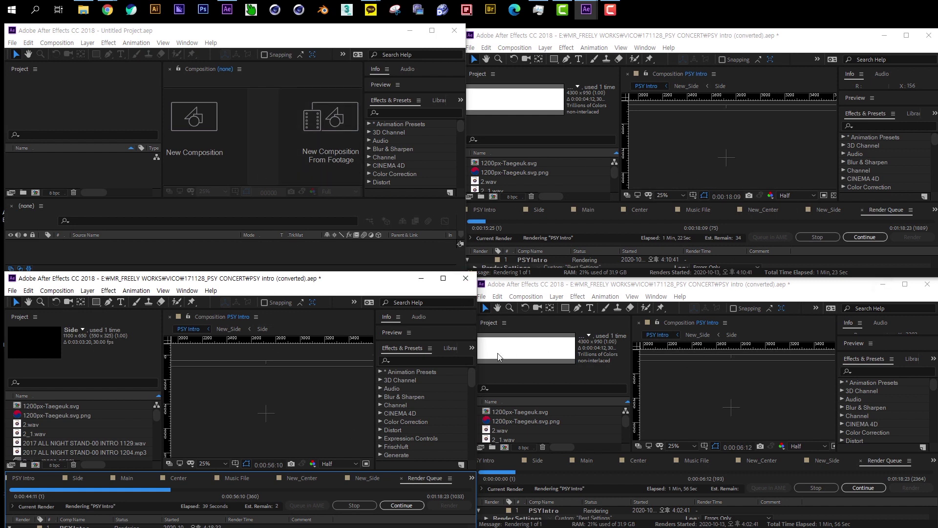
Check the running After Effects processes, then refocus the untitled project window
{"action": "left_click", "coordinate": [539, 9]}
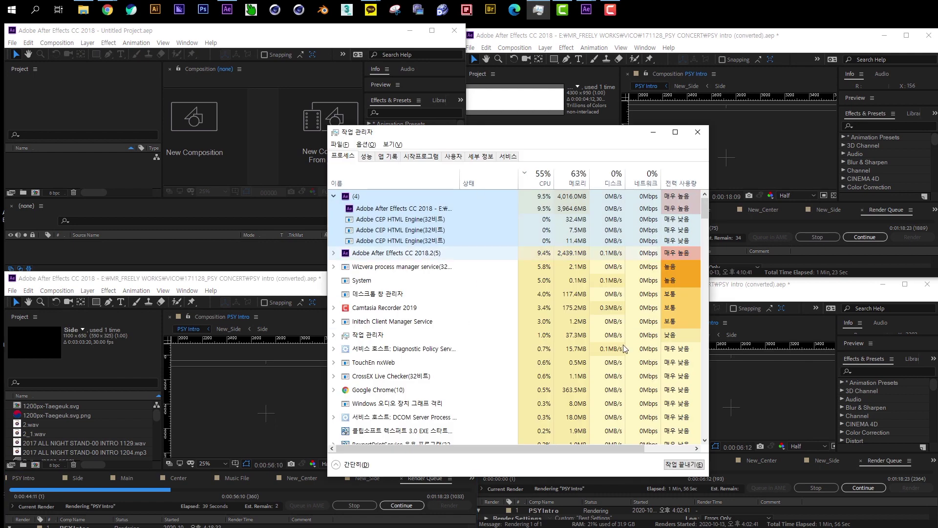
{"action": "left_click", "coordinate": [654, 128]}
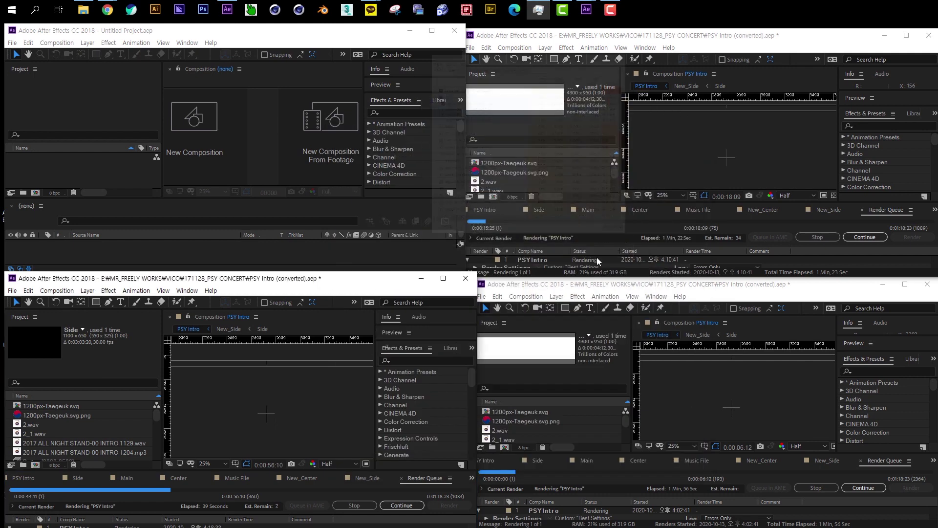
{"action": "left_click", "coordinate": [100, 147]}
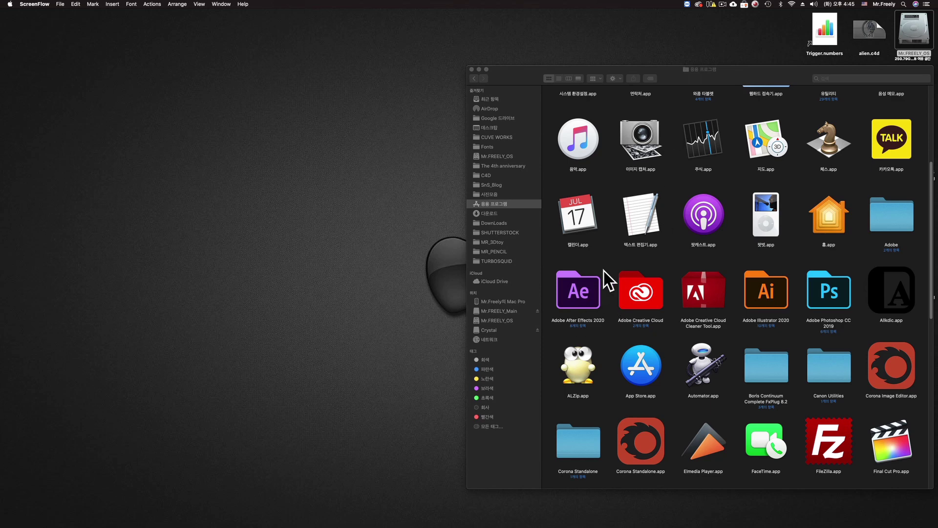
Open the Adobe After Effects 2020 folder and check the app's Get Info details
{"action": "left_click", "coordinate": [567, 333]}
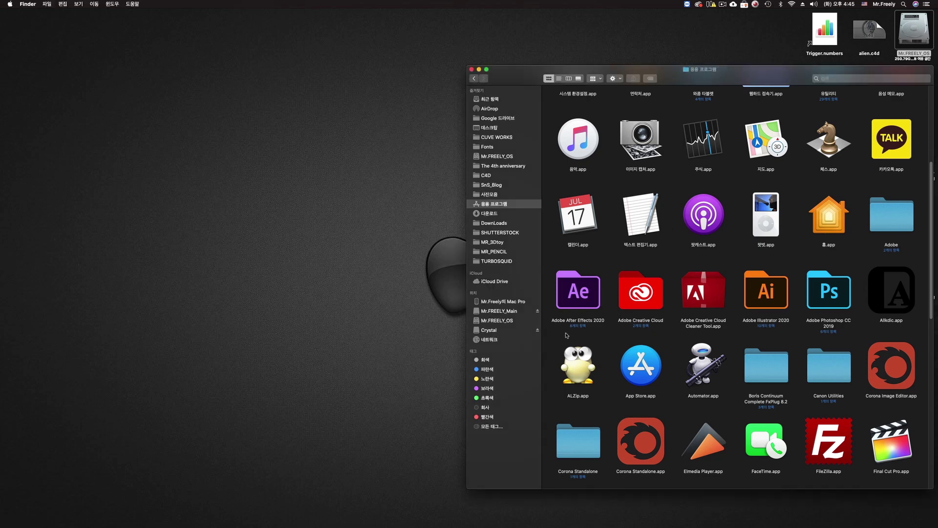
{"action": "double_click", "coordinate": [593, 303]}
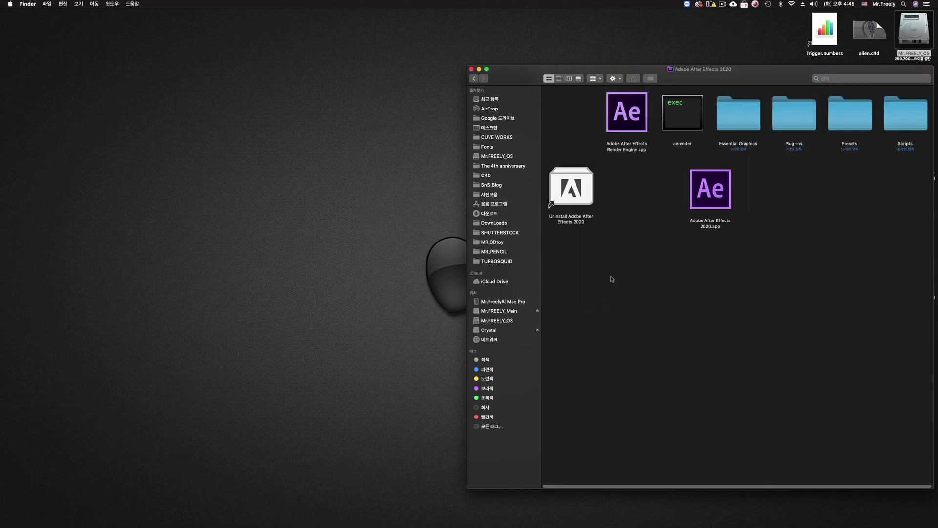
{"action": "left_click_drag", "start_coordinate": [699, 198], "coordinate": [646, 201]}
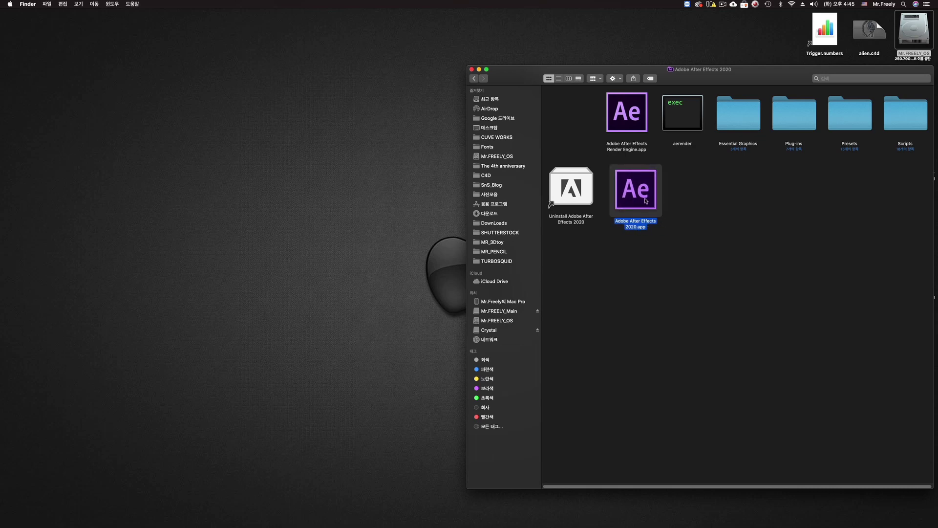
{"action": "key", "text": "super+i"}
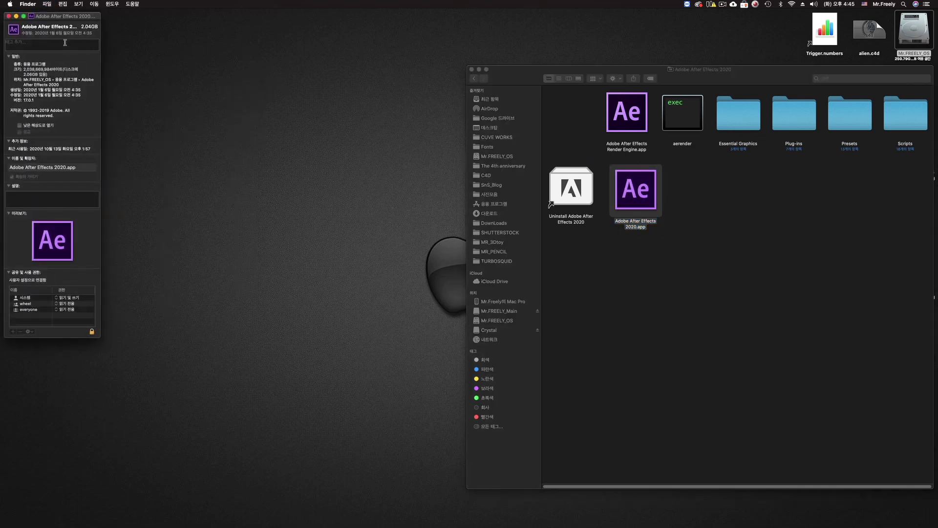
{"action": "left_click", "coordinate": [9, 16]}
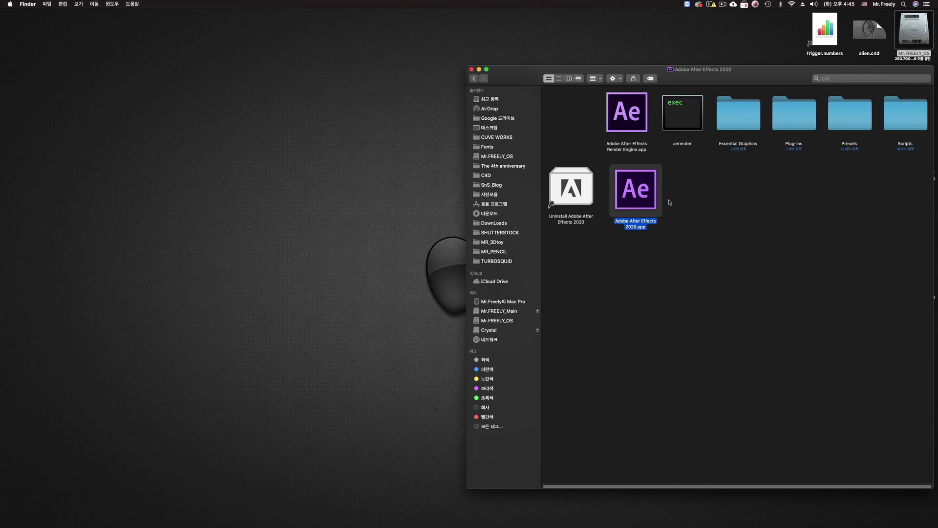
Copy the app as Adobe After Effects 2020 2.app beside the original, then launch the original
{"action": "left_click_drag", "start_coordinate": [646, 199], "coordinate": [723, 255]}
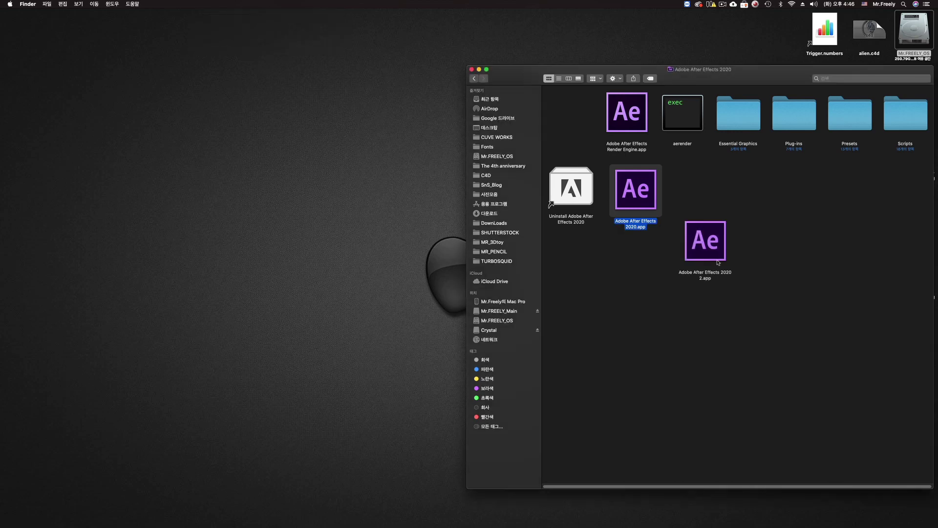
{"action": "left_click_drag", "start_coordinate": [716, 259], "coordinate": [709, 210]}
{"action": "left_click", "coordinate": [637, 206]}
{"action": "double_click", "coordinate": [637, 206]}
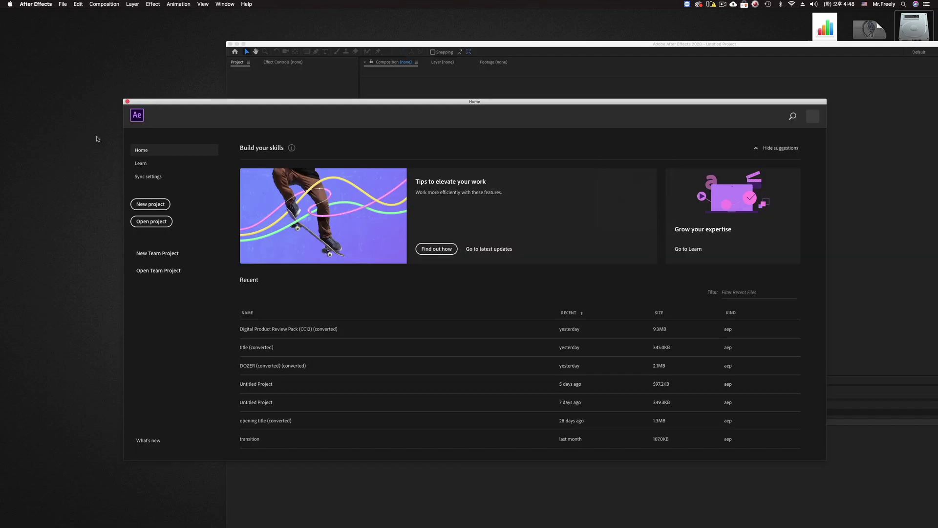
Close the Home screen and maximize the first After Effects 2020 window
{"action": "left_click", "coordinate": [127, 101]}
{"action": "double_click", "coordinate": [371, 42]}
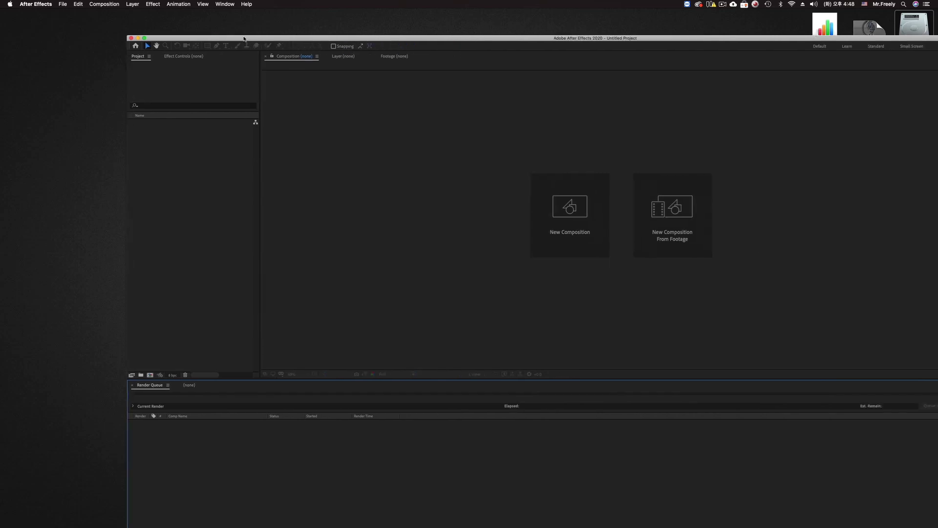
{"action": "left_click_drag", "start_coordinate": [753, 32], "coordinate": [724, 27]}
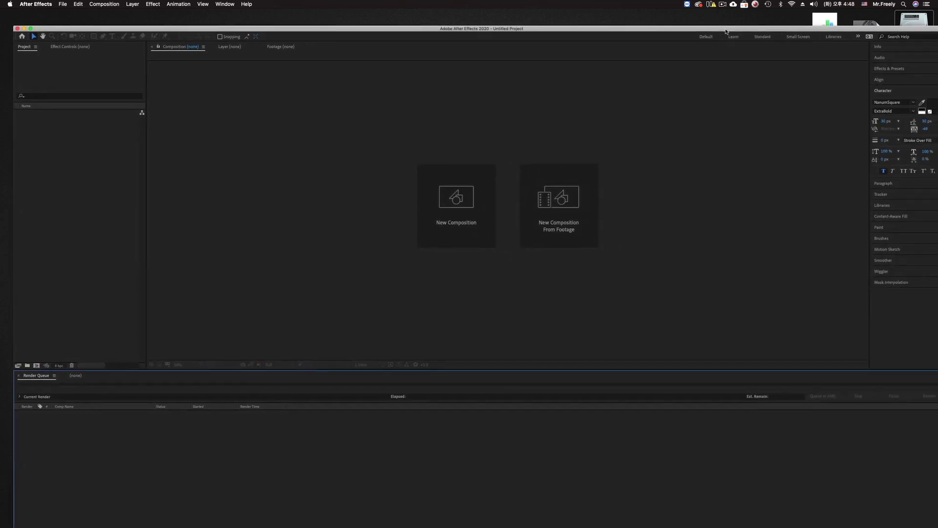
Launch Adobe After Effects 2020 2.app from Finder, close its Home screen, and reposition its window
{"action": "key", "text": "super+Tab"}
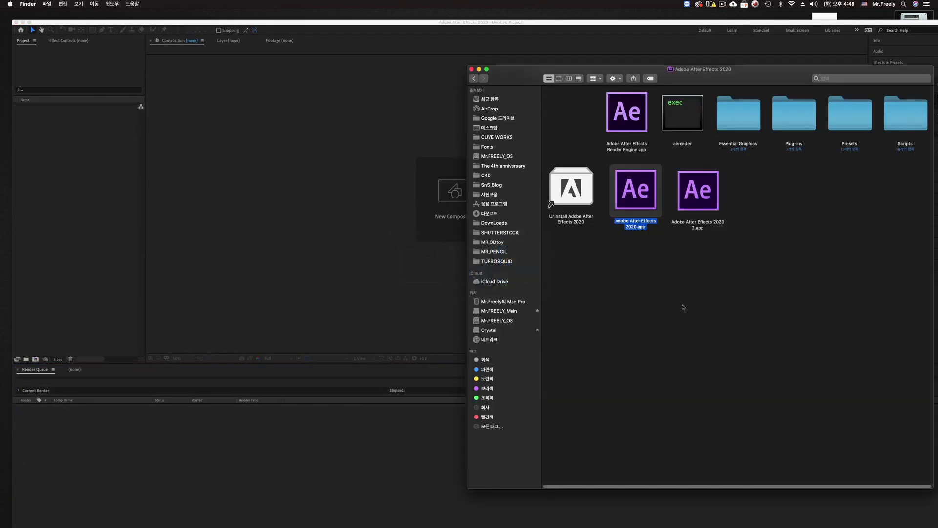
{"action": "left_click", "coordinate": [682, 304]}
{"action": "left_click", "coordinate": [672, 194]}
{"action": "double_click", "coordinate": [694, 204]}
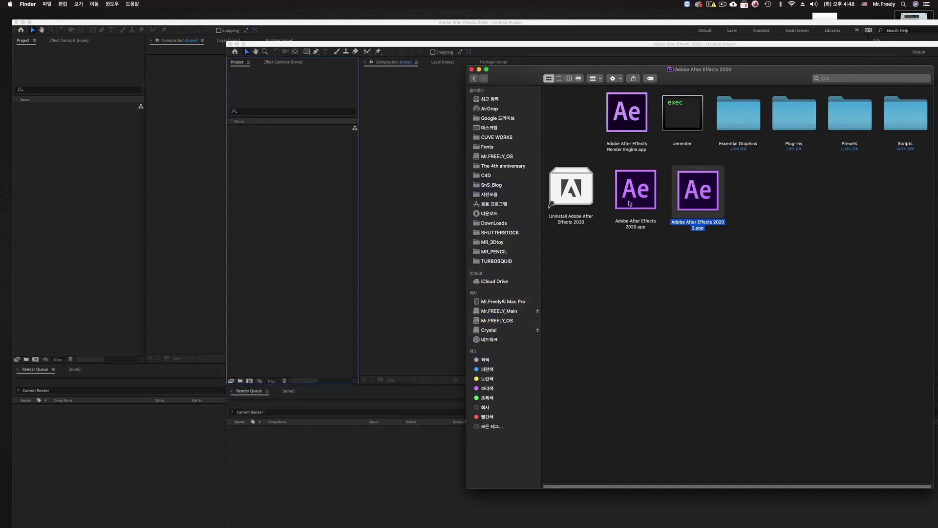
{"action": "mouse_move", "coordinate": [407, 44]}
{"action": "left_mouse_down"}
{"action": "mouse_move", "coordinate": [301, 65]}
{"action": "mouse_move", "coordinate": [307, 136]}
{"action": "left_mouse_up"}
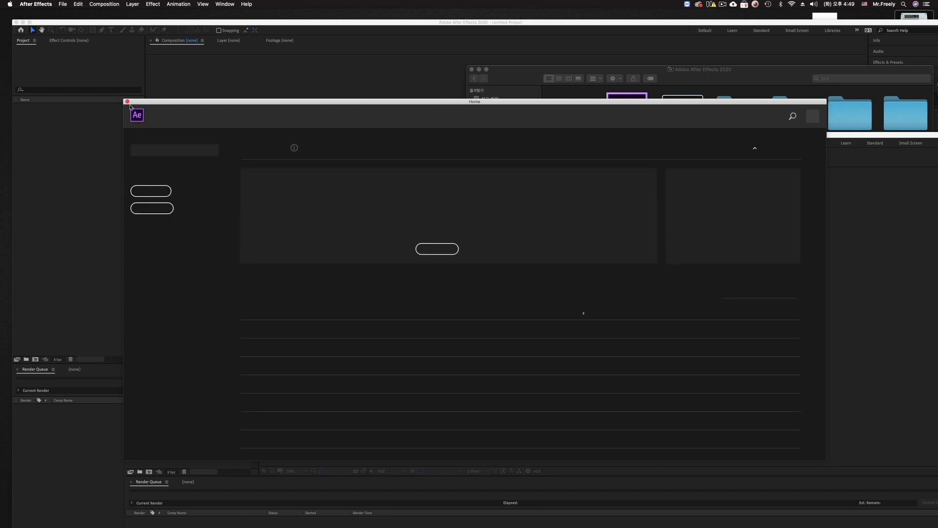
{"action": "left_click", "coordinate": [127, 102]}
{"action": "mouse_move", "coordinate": [322, 142]}
{"action": "left_mouse_down"}
{"action": "mouse_move", "coordinate": [446, 73]}
{"action": "mouse_move", "coordinate": [451, 79]}
{"action": "left_mouse_up"}
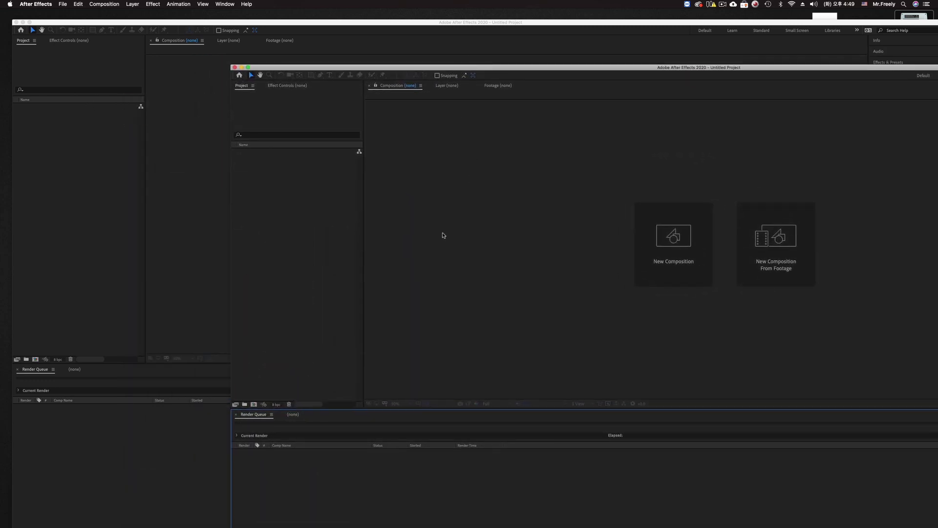